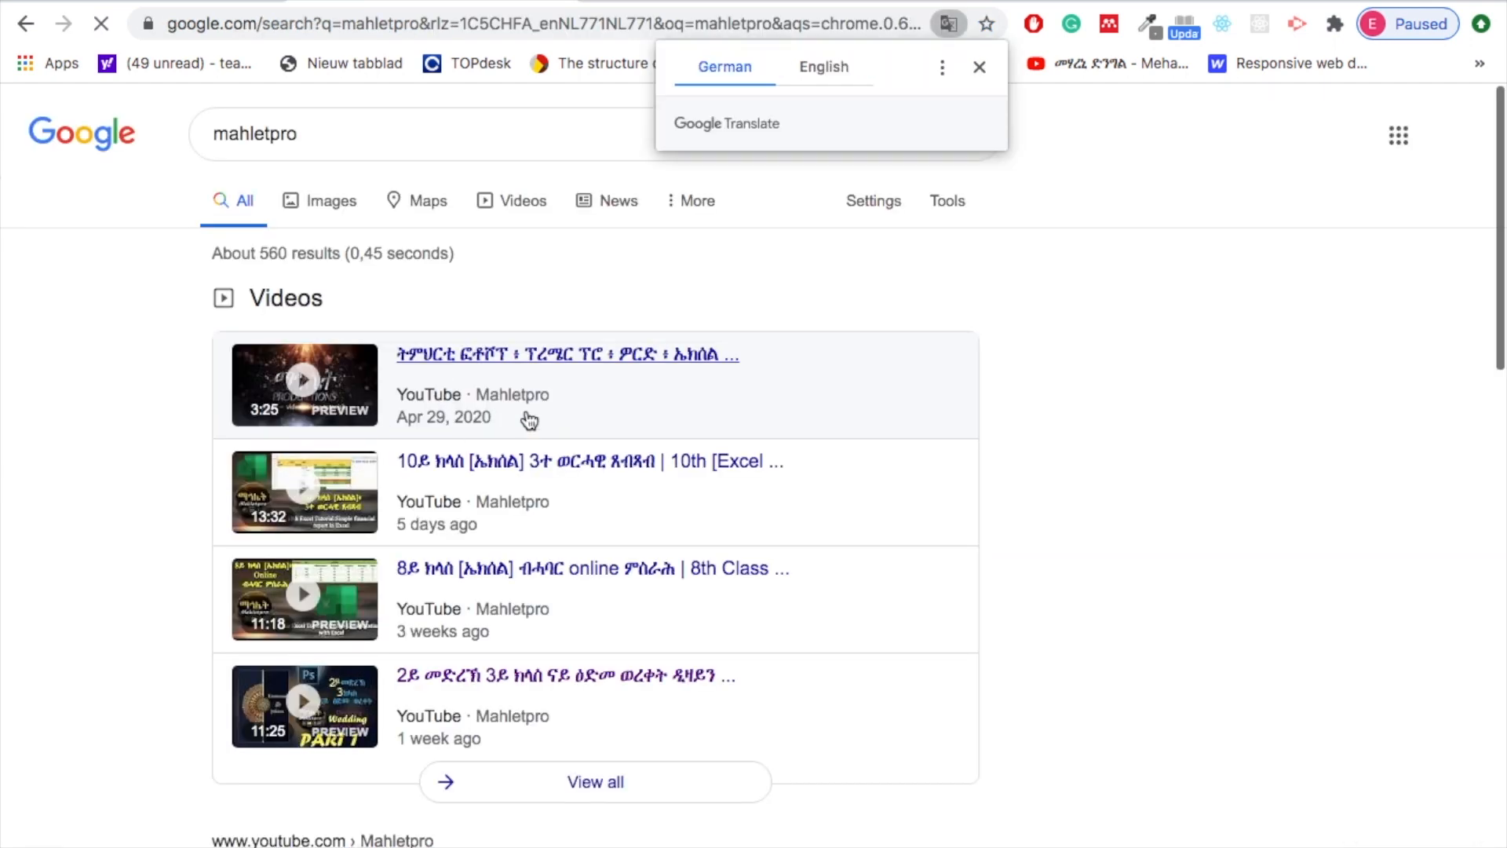
Open the Mahletpro YouTube channel from the Google search results and view its playlists.
scroll(528, 421, "down", 5)
left_click(310, 502)
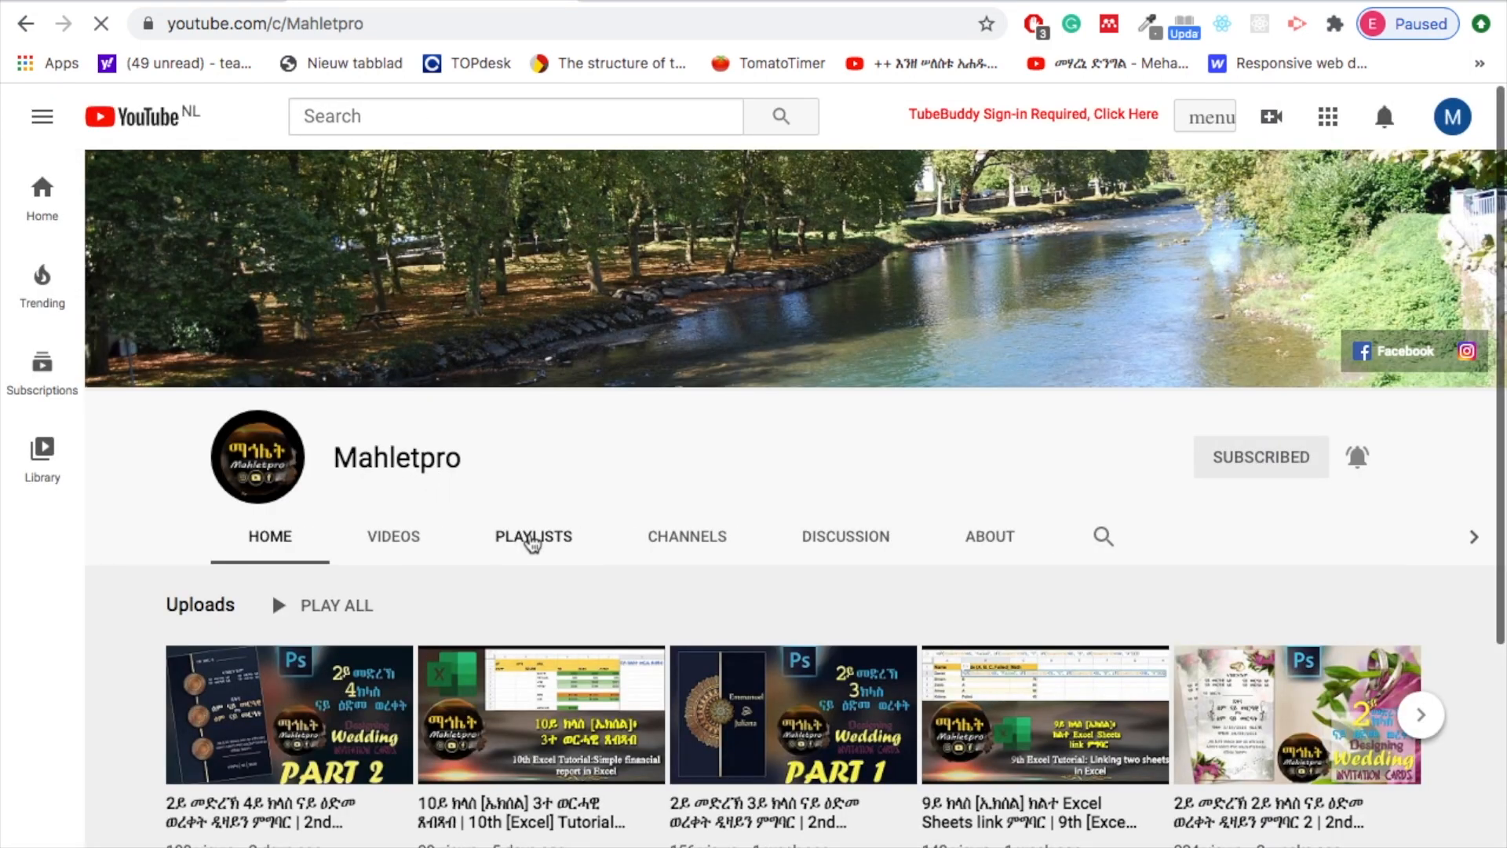
left_click(530, 540)
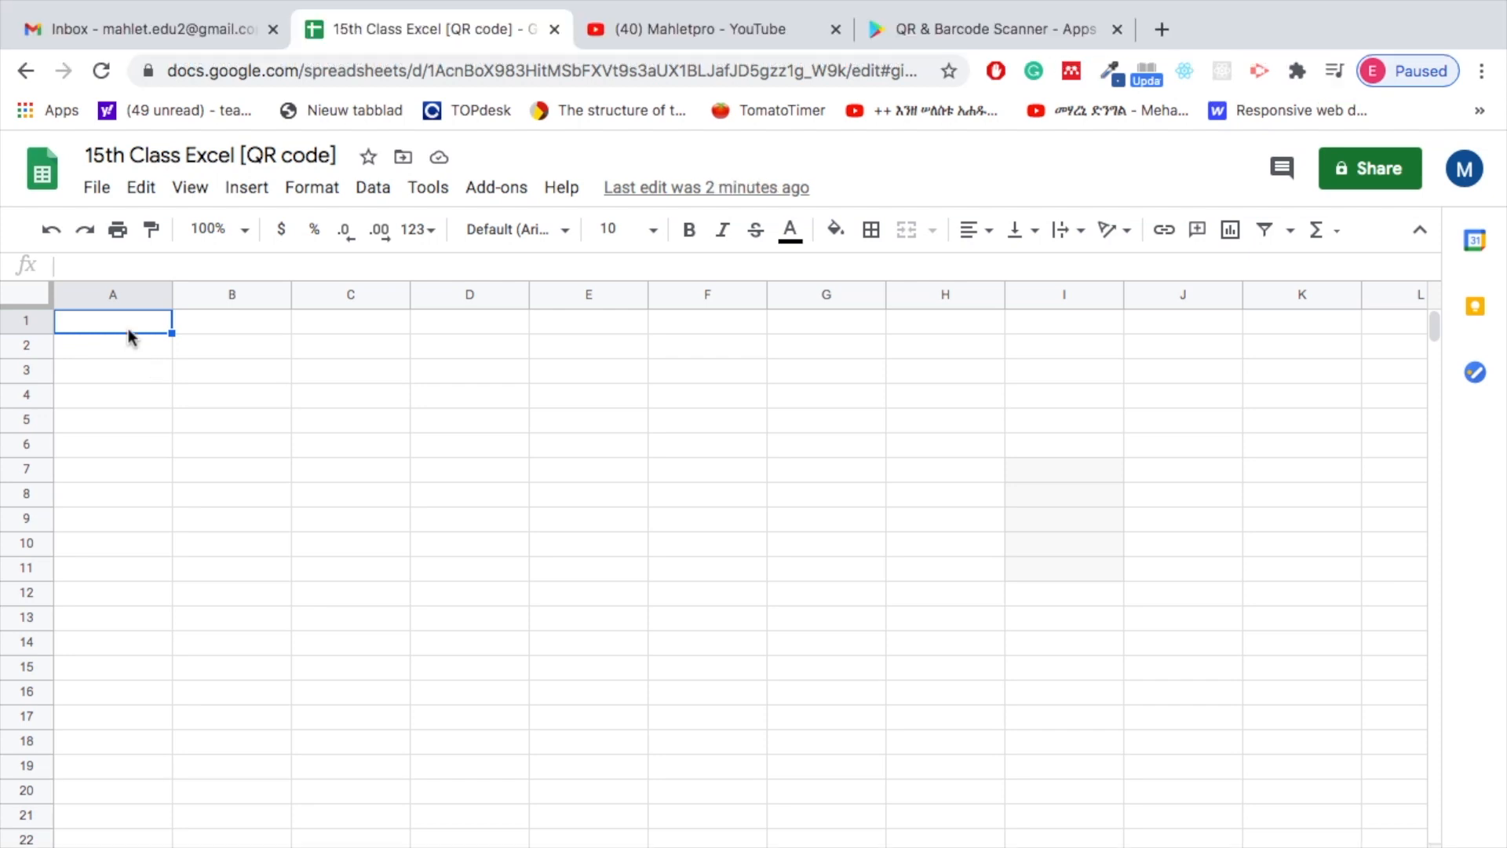
Copy the Mahletpro YouTube channel's URL into cell A1 of the spreadsheet and widen column A to fit the link.
left_click(640, 29)
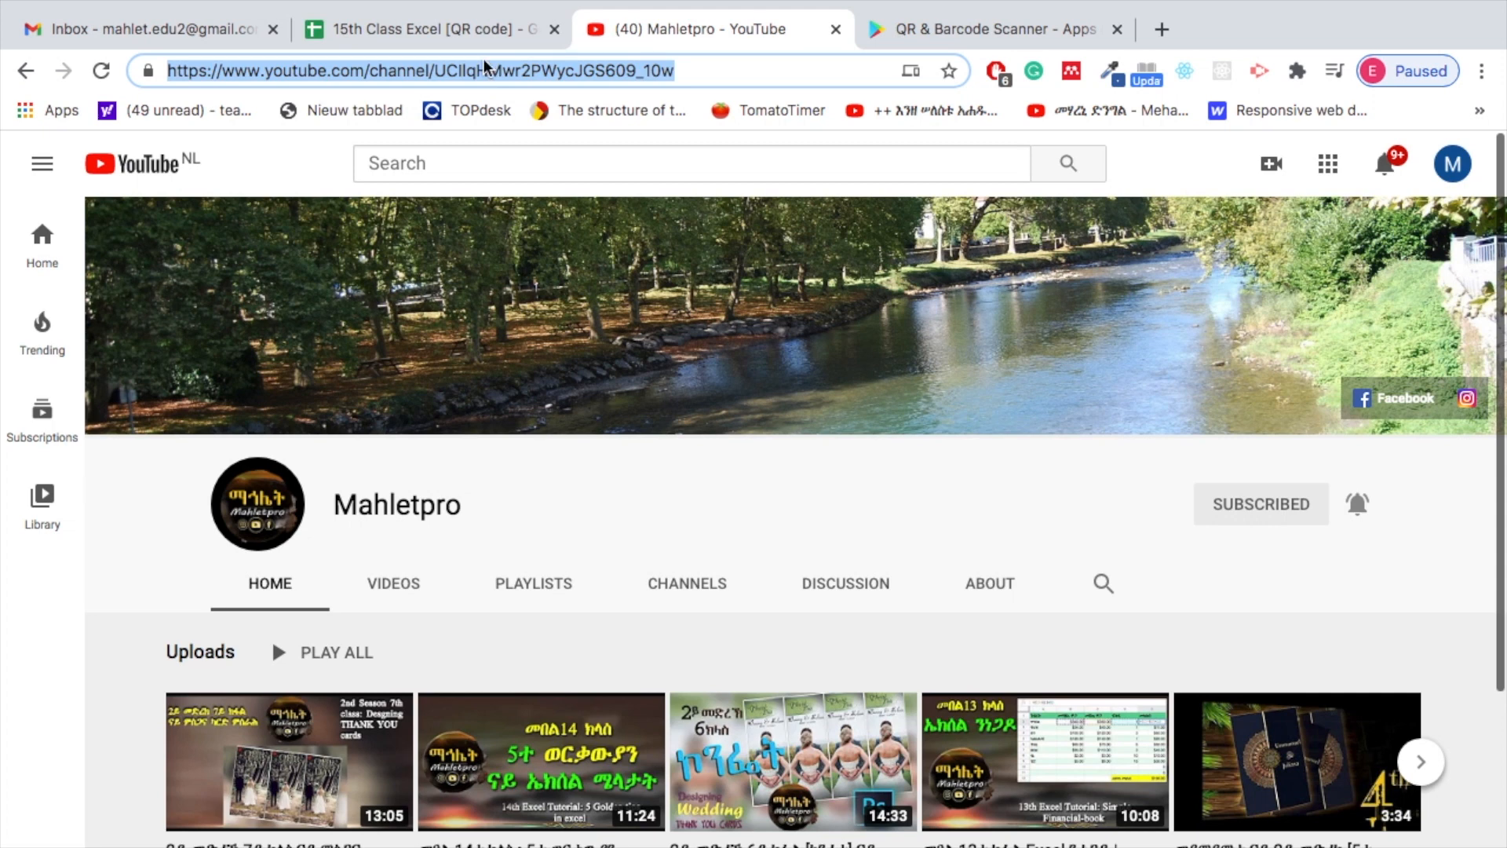
left_click(374, 19)
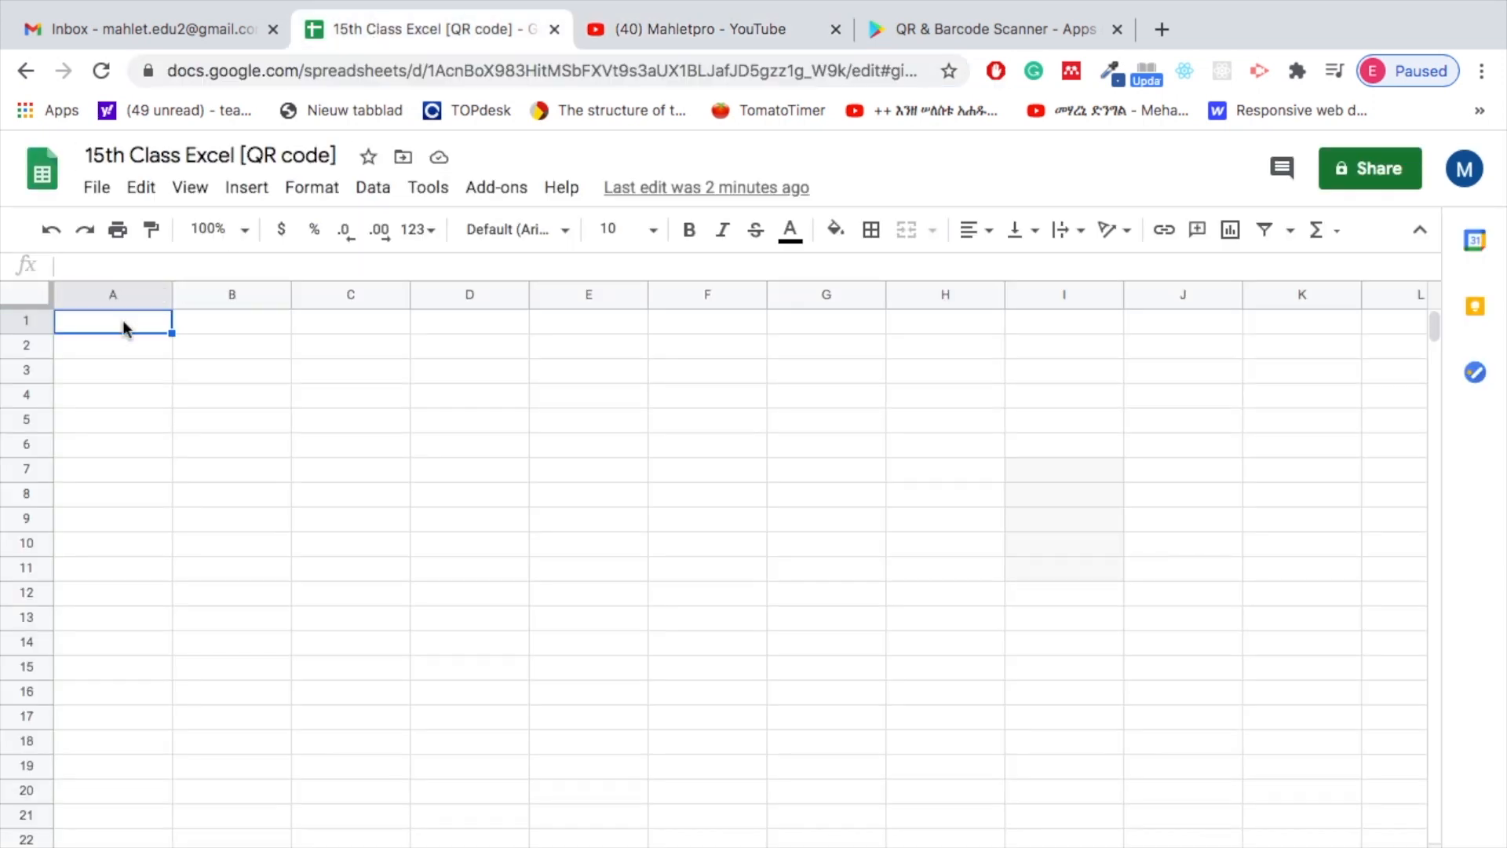
type("https://www.youtube.com/channel/UCIlqHMwr2PWycJGS609_10w")
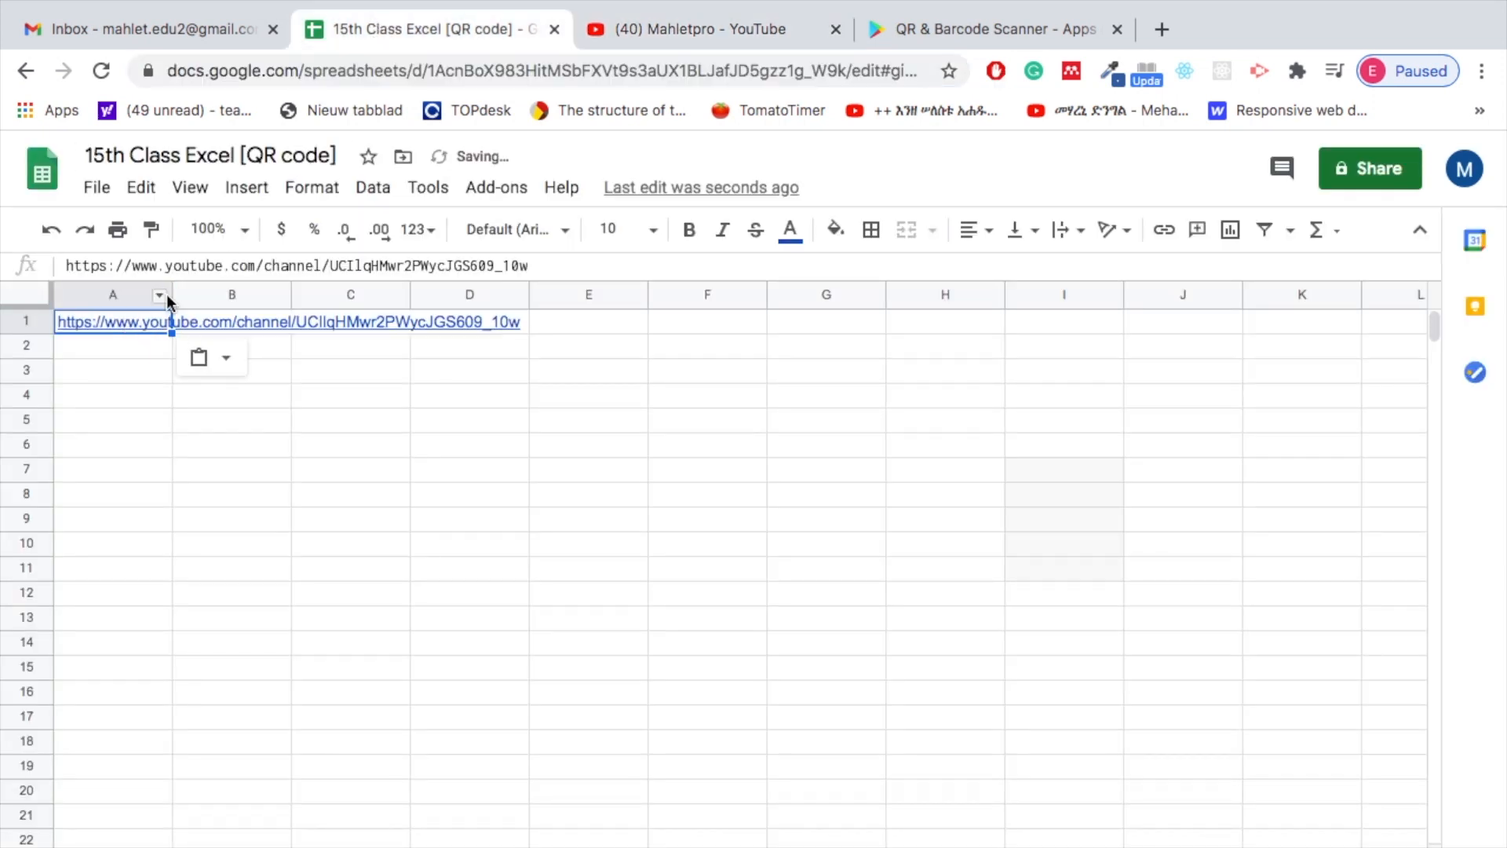
left_click_drag(168, 296, 529, 322)
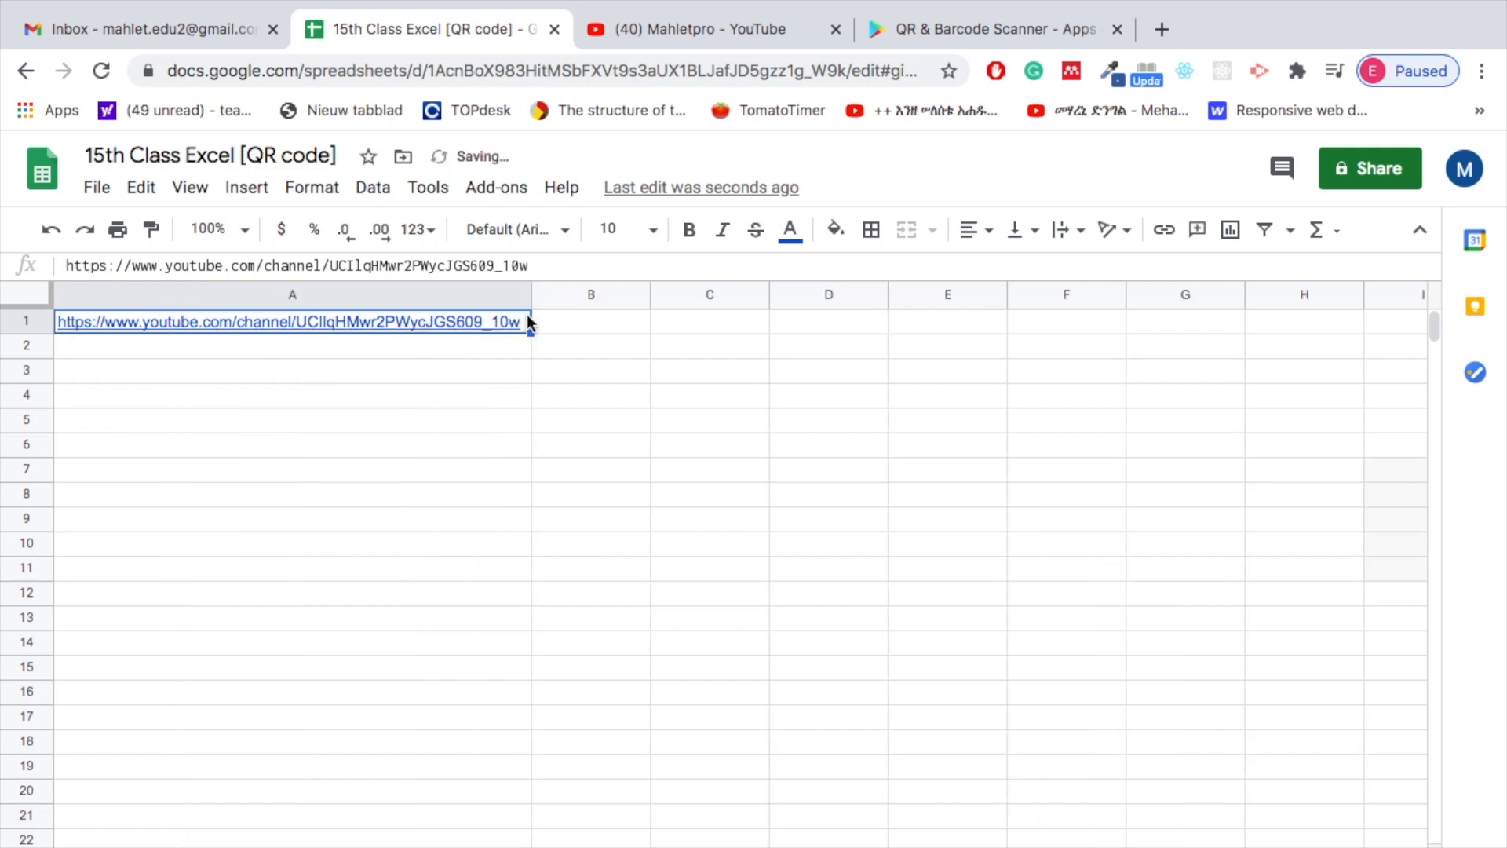
left_click(336, 347)
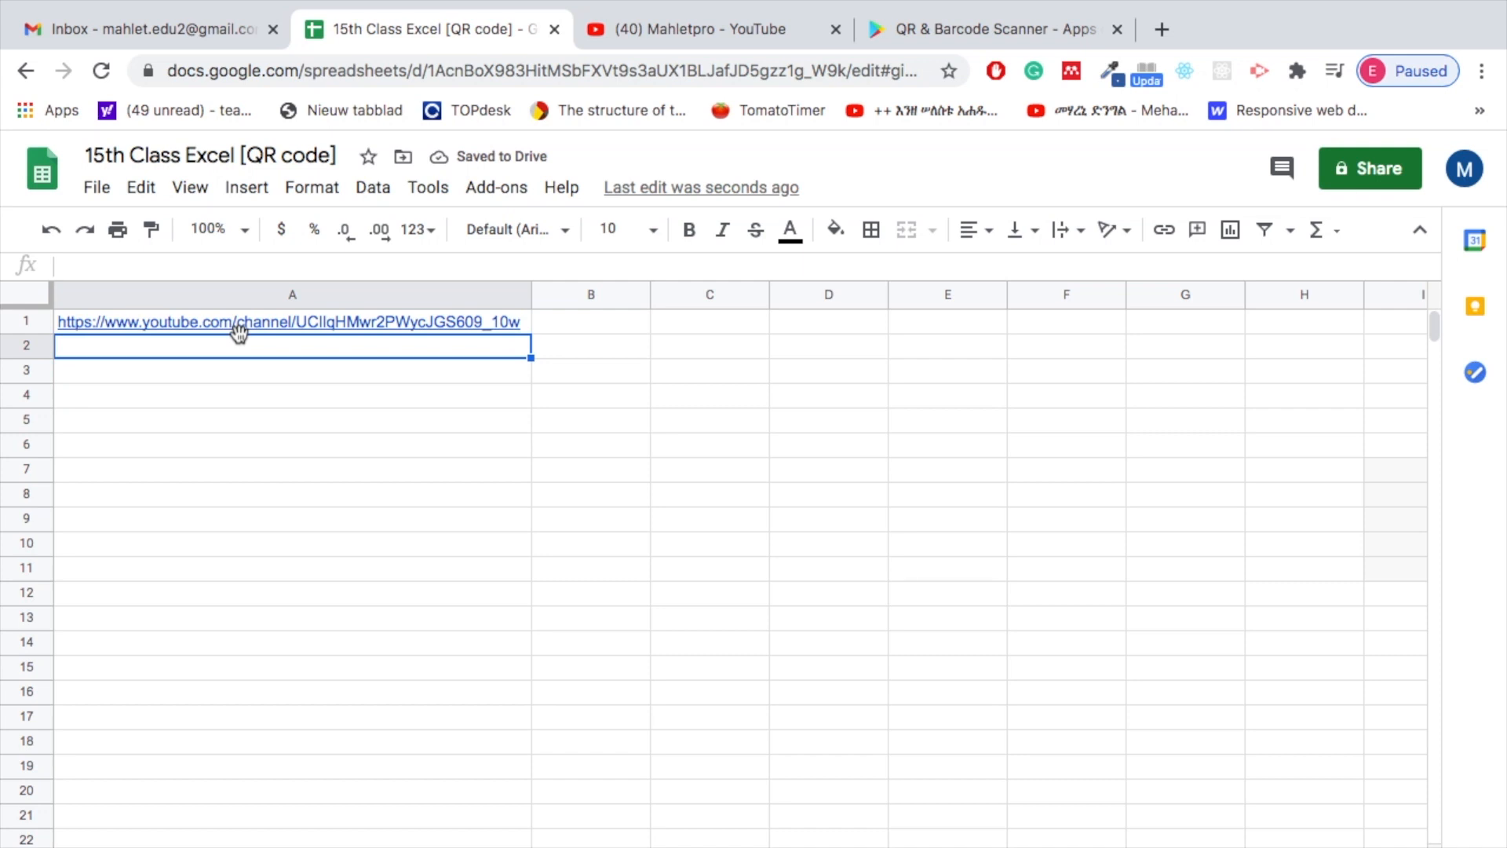
left_click(369, 406)
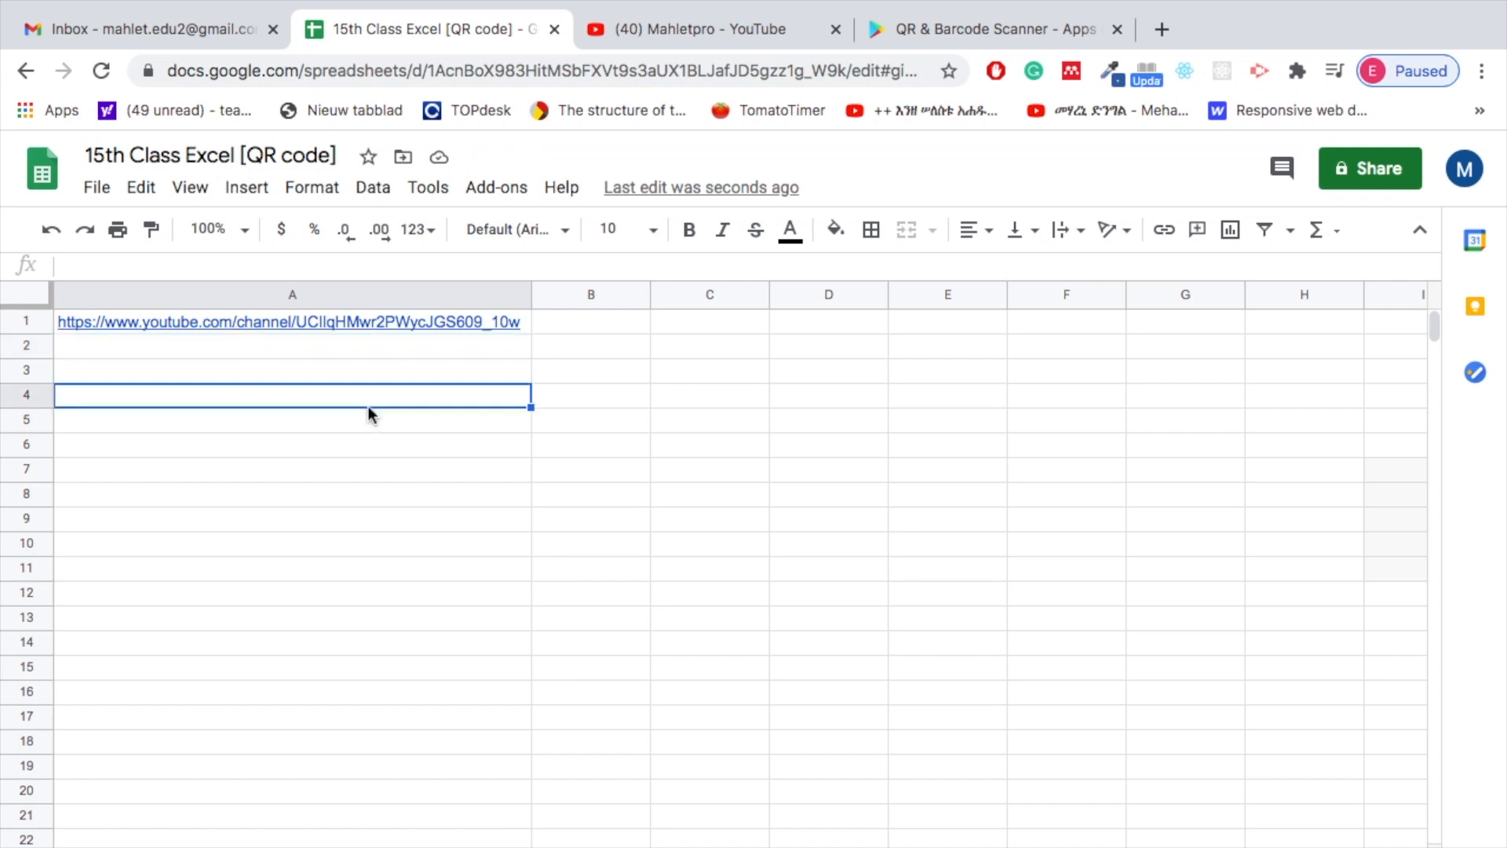
left_click(645, 502)
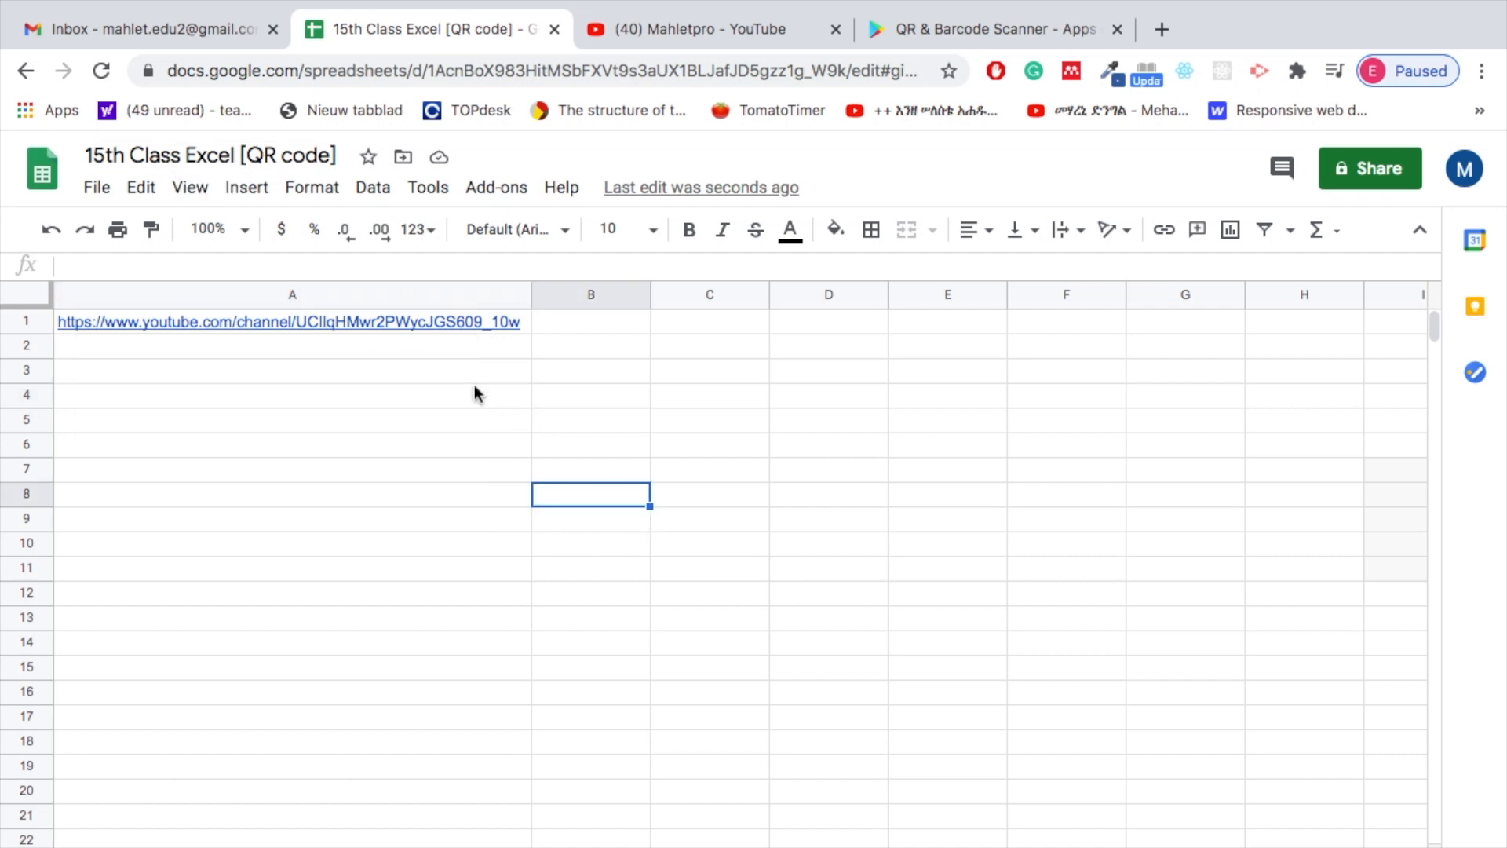
left_click(568, 326)
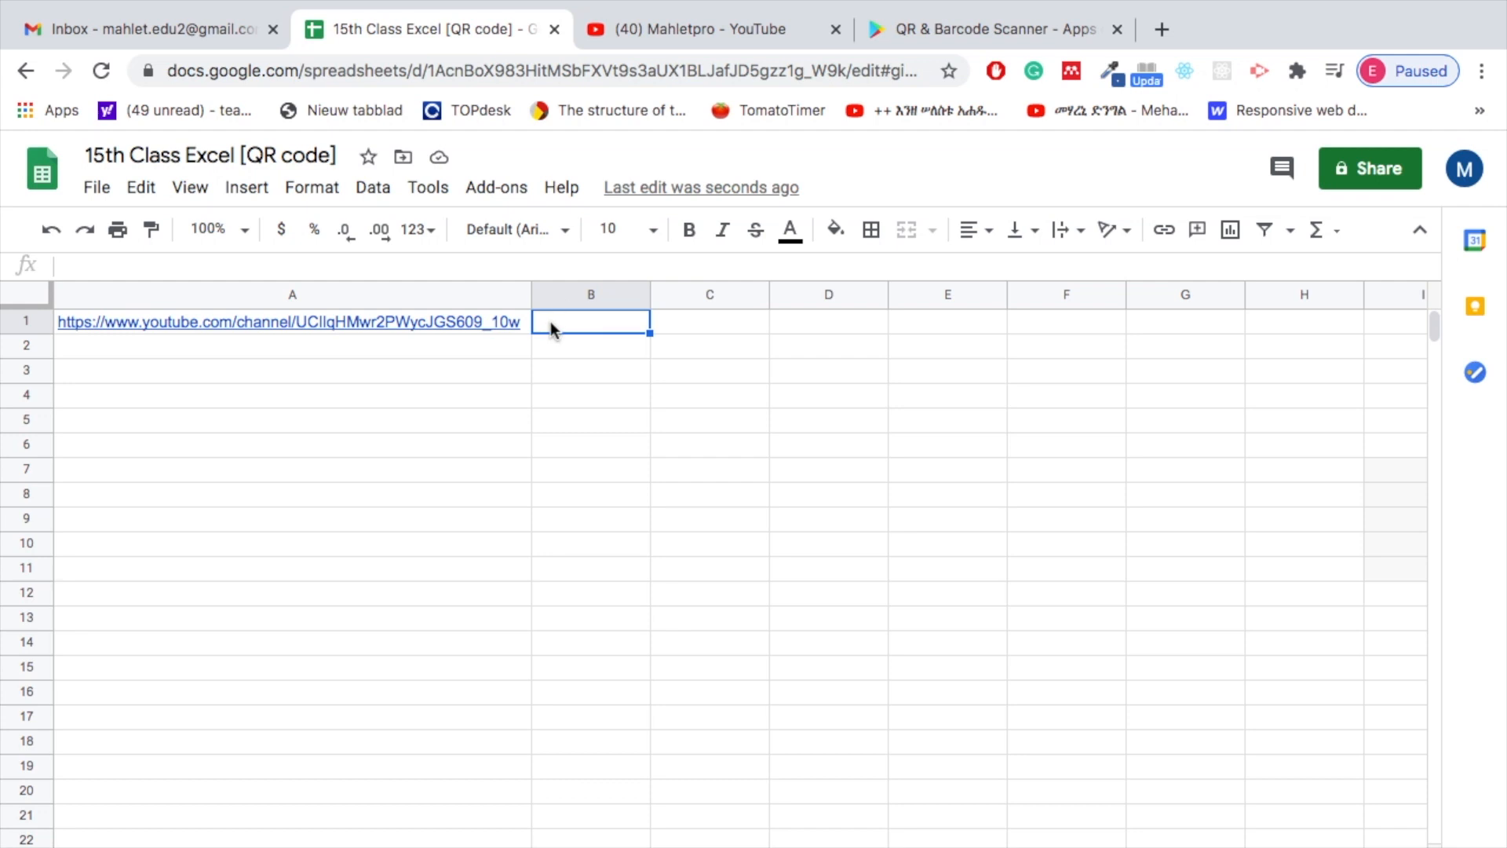
type("=")
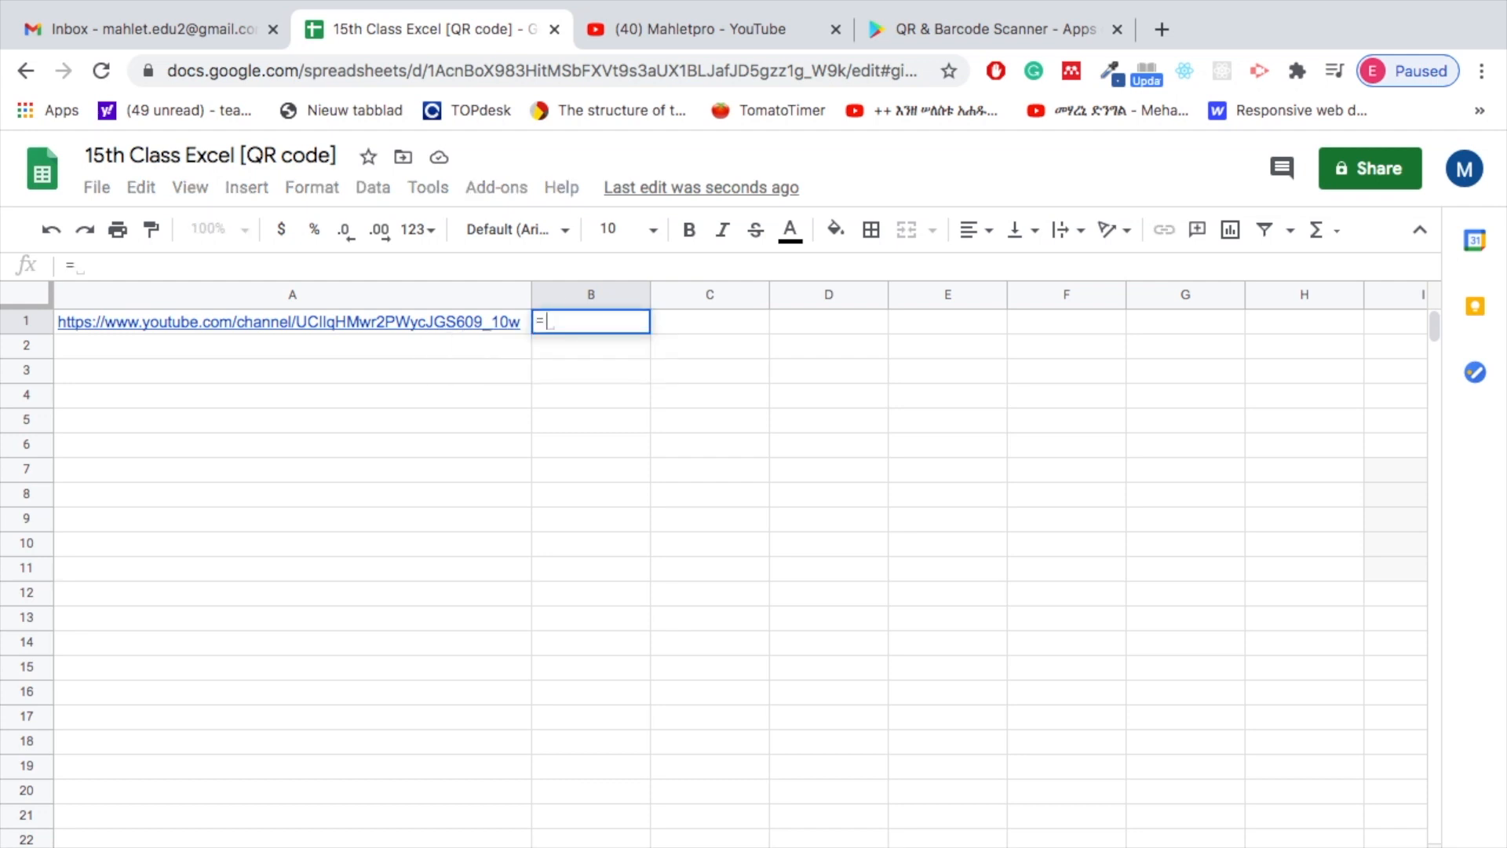
type("IMAGE")
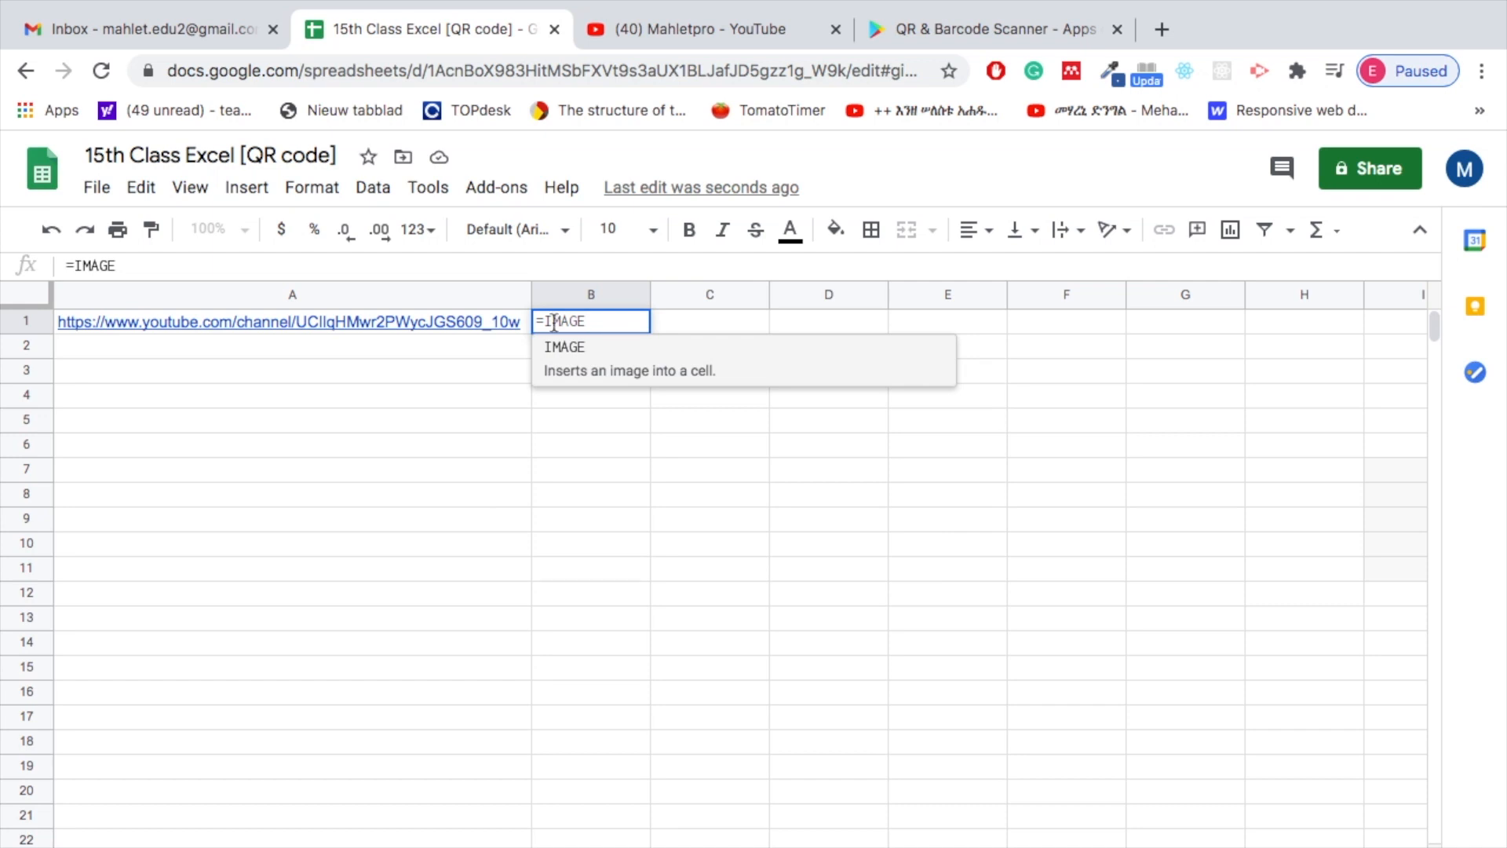
left_click(557, 363)
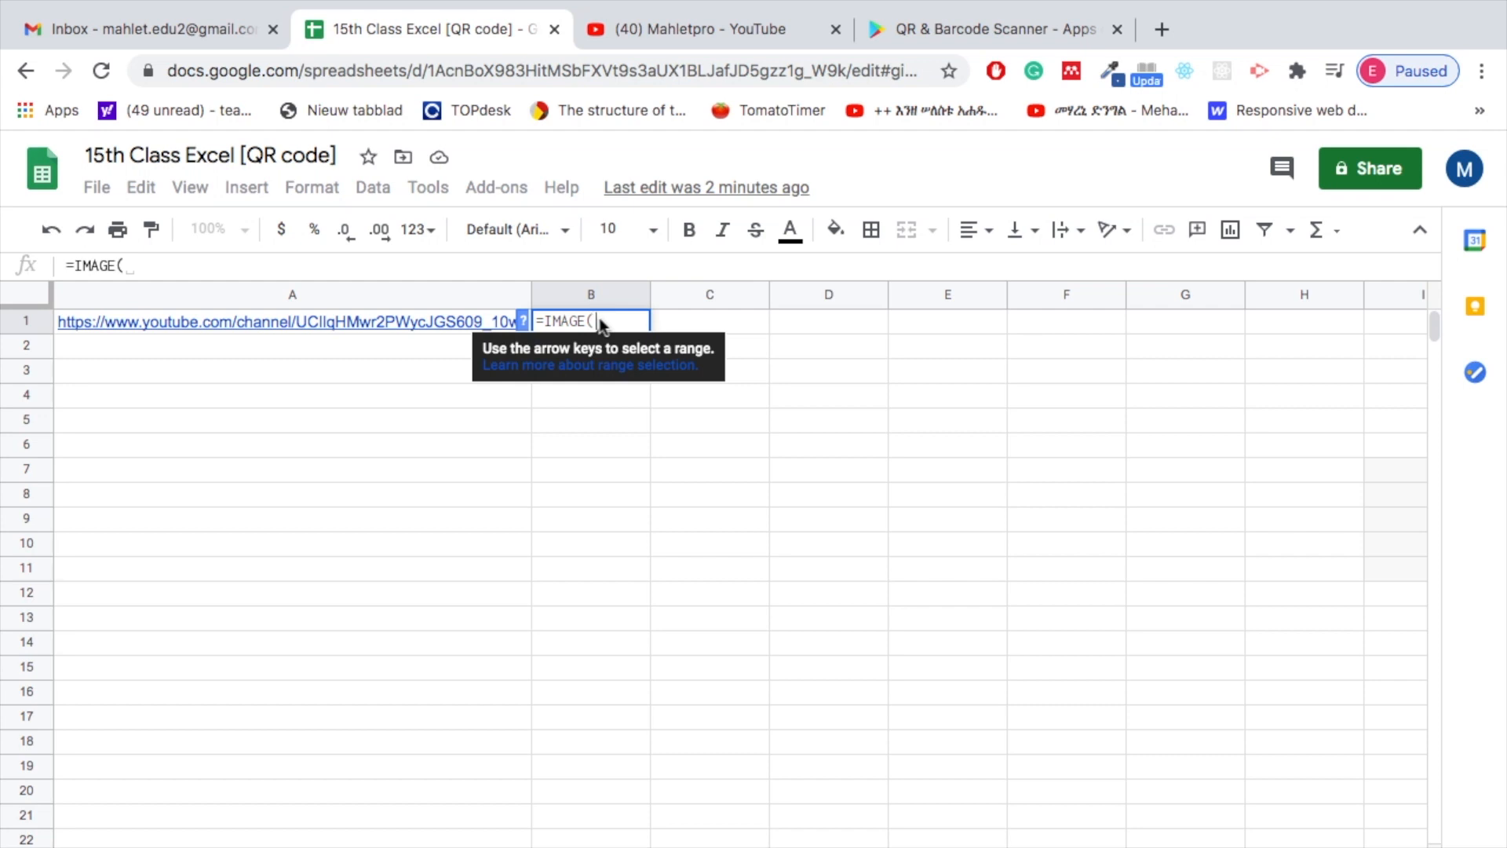
type("\"https://chart.googleapis.com/chart?chs=200x200&cht=qr&chl=\"&A1&\"\"")
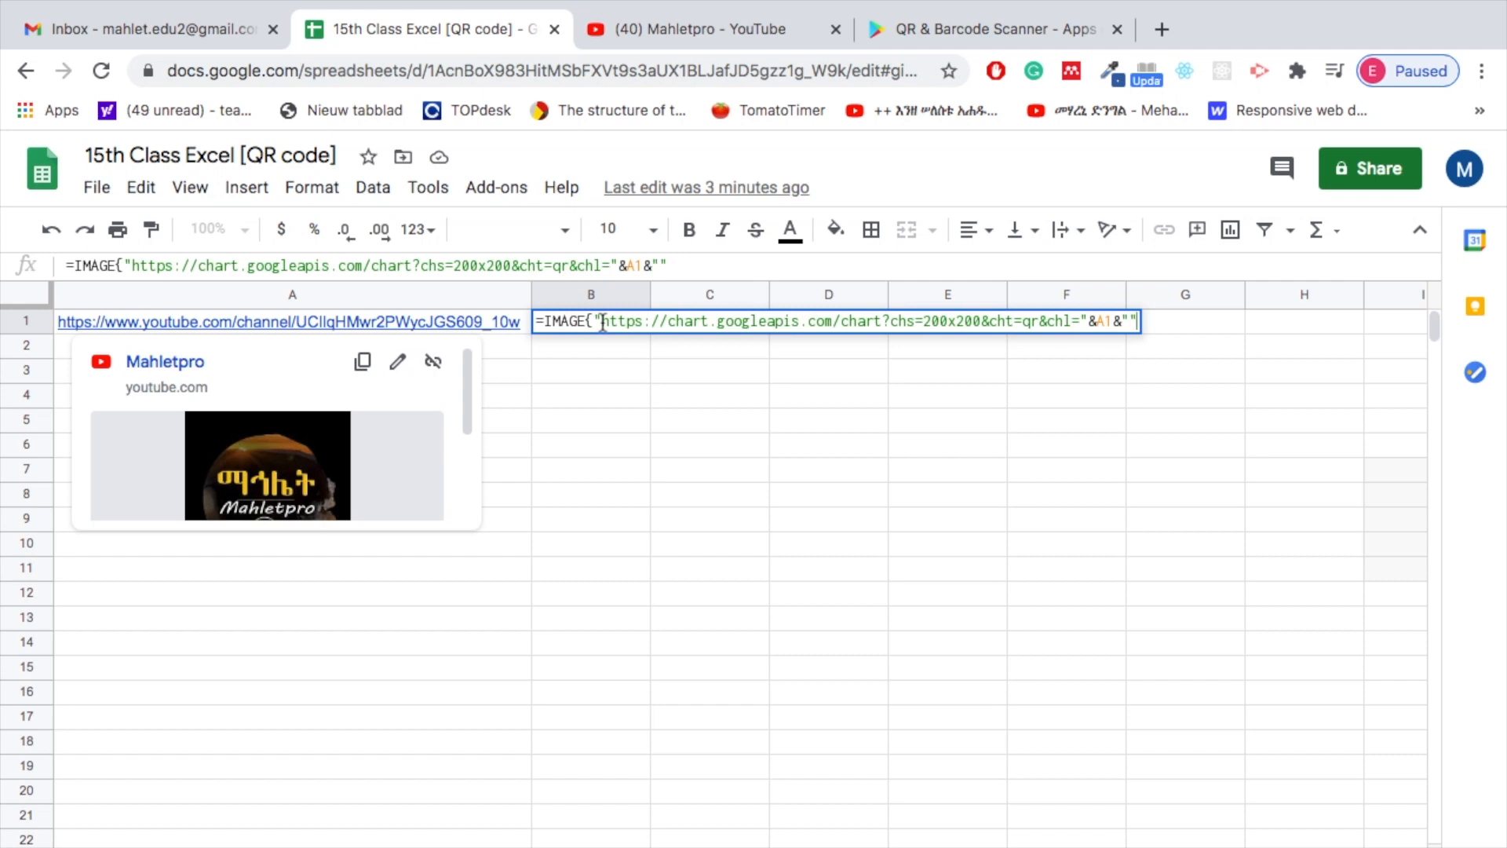
type(")")
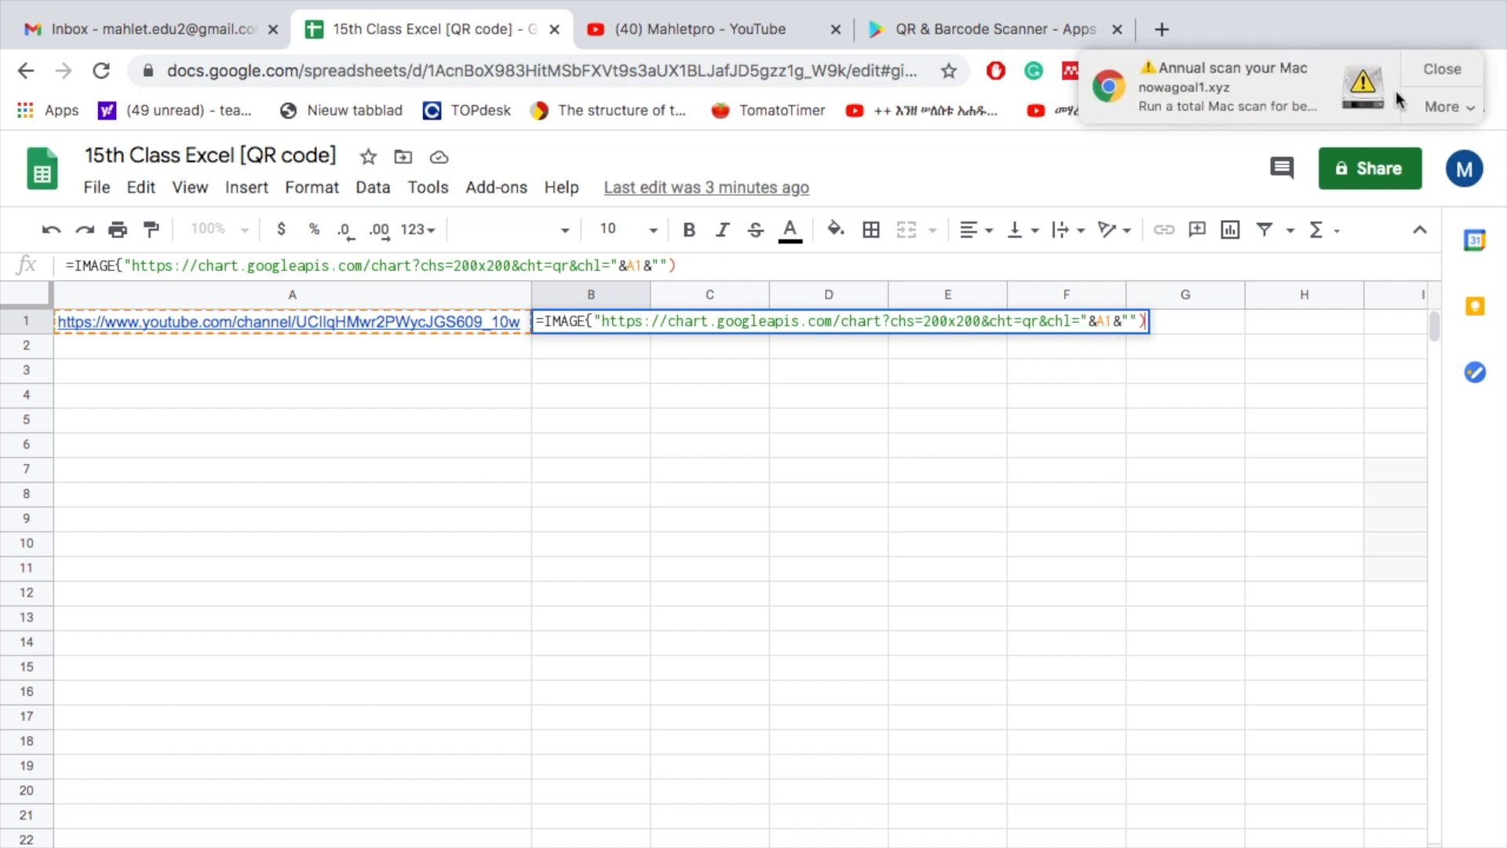
left_click(1442, 69)
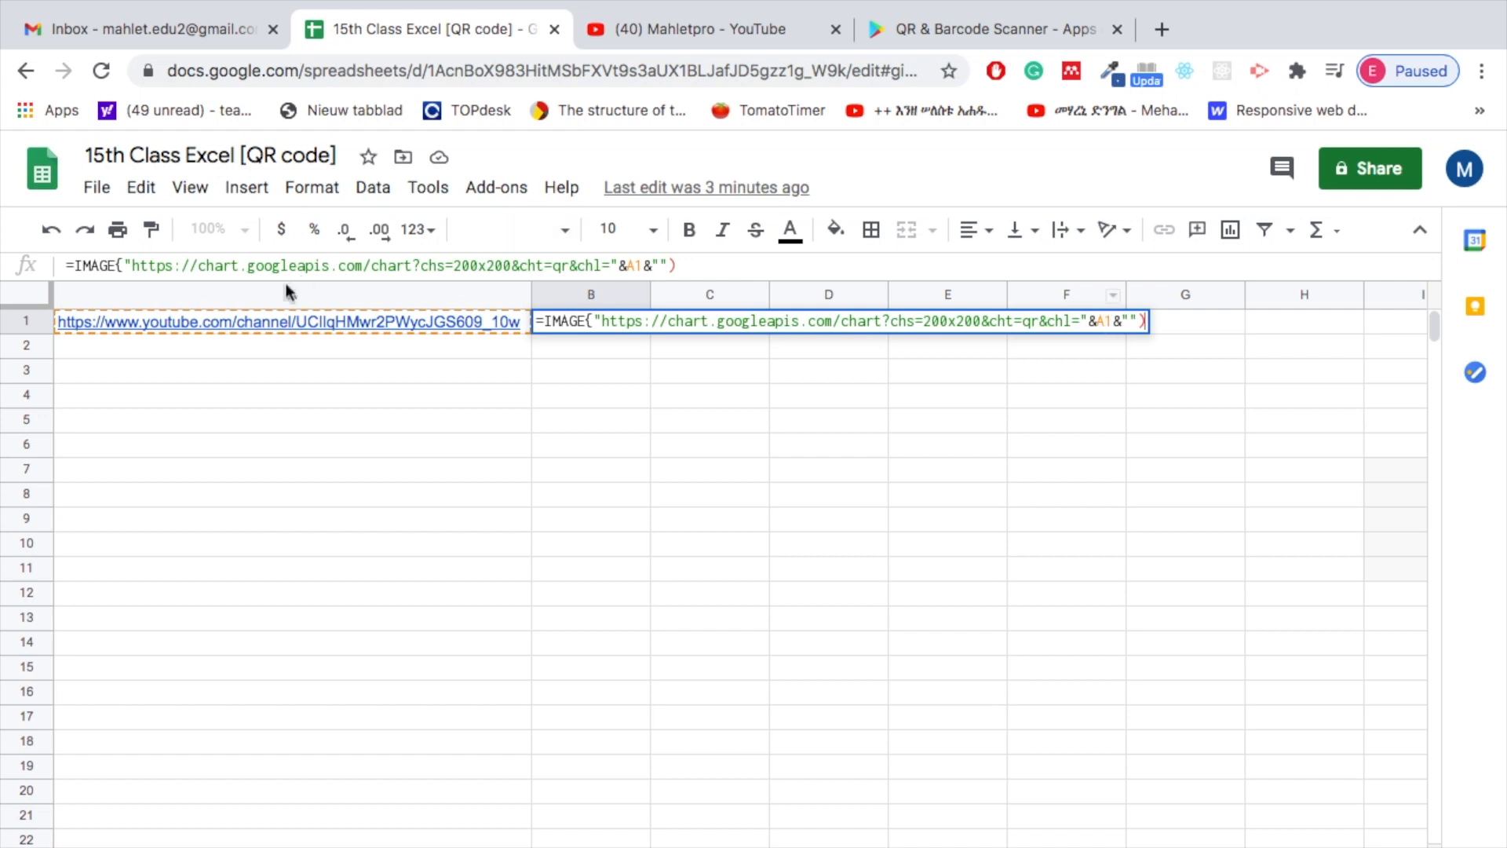
mouse_move(178, 330)
key("Return")
left_click(577, 323)
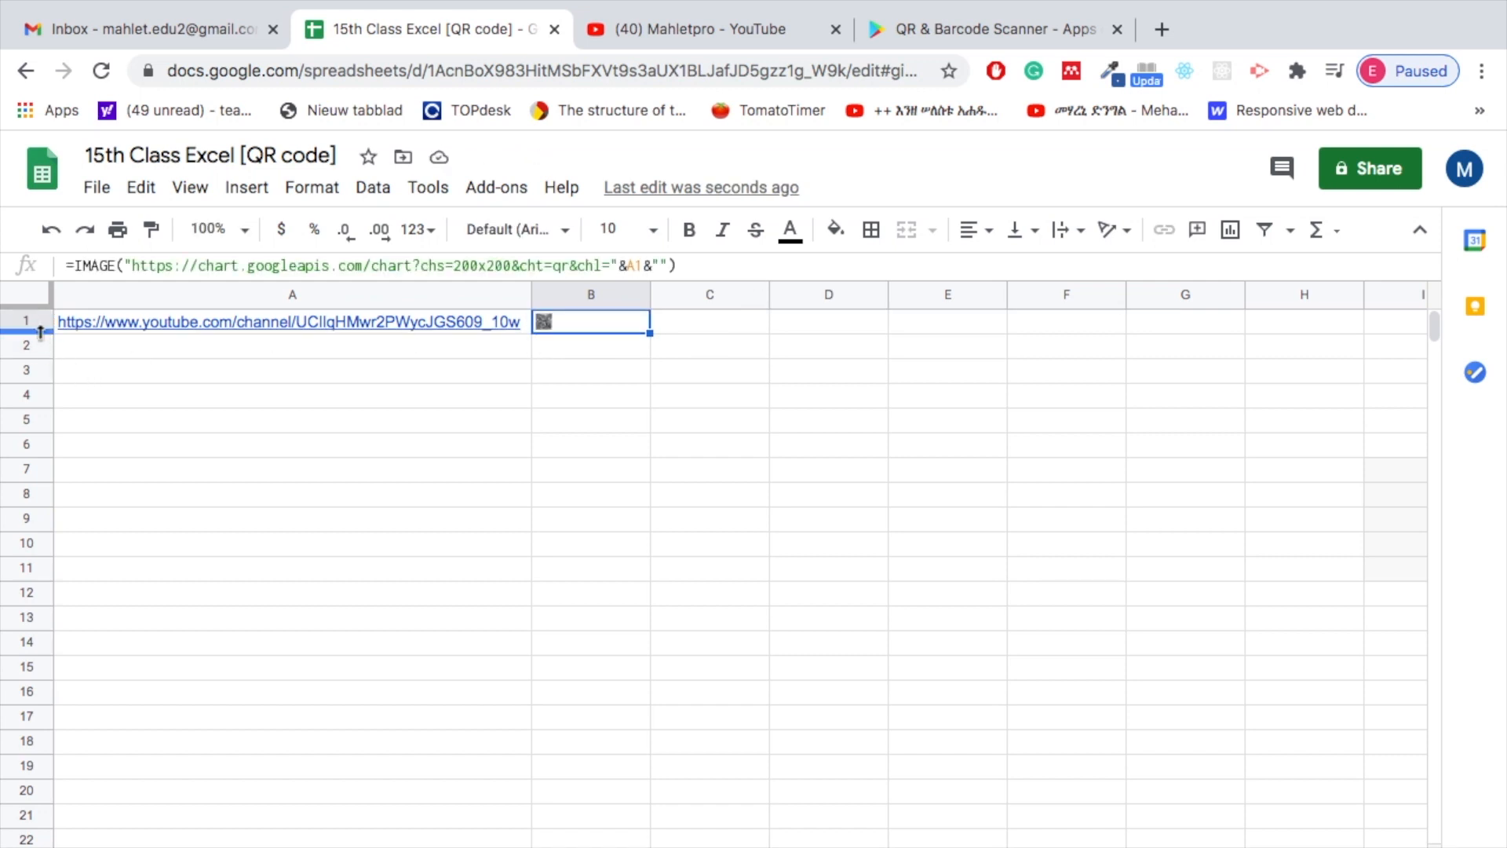
left_click_drag(40, 331, 45, 472)
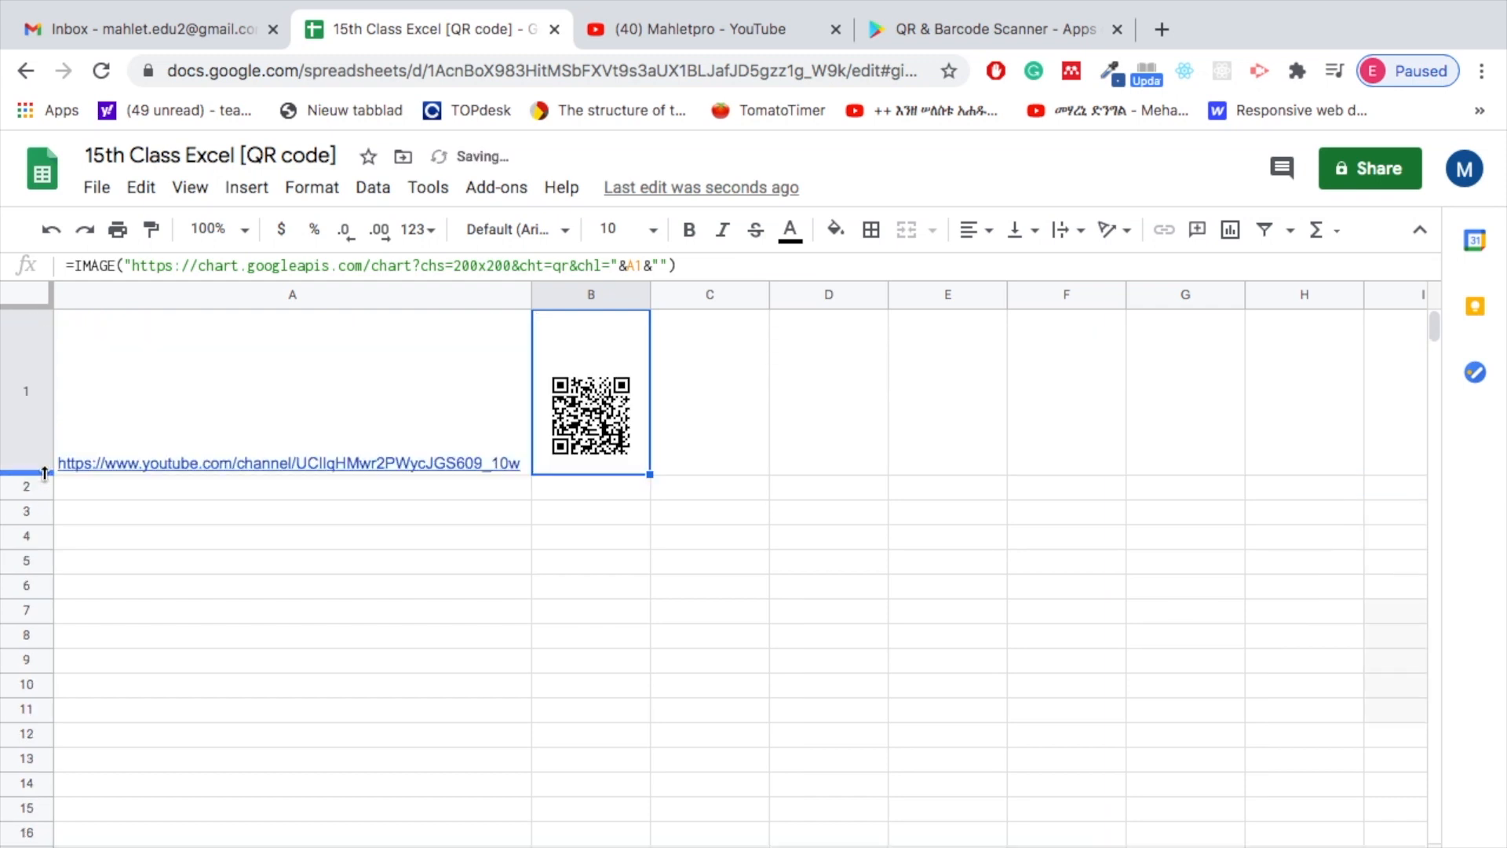
Examine the IMAGE formula in B1 and its reference to A1, and view the QR & Barcode Scanner page on Google Play.
mouse_move(440, 357)
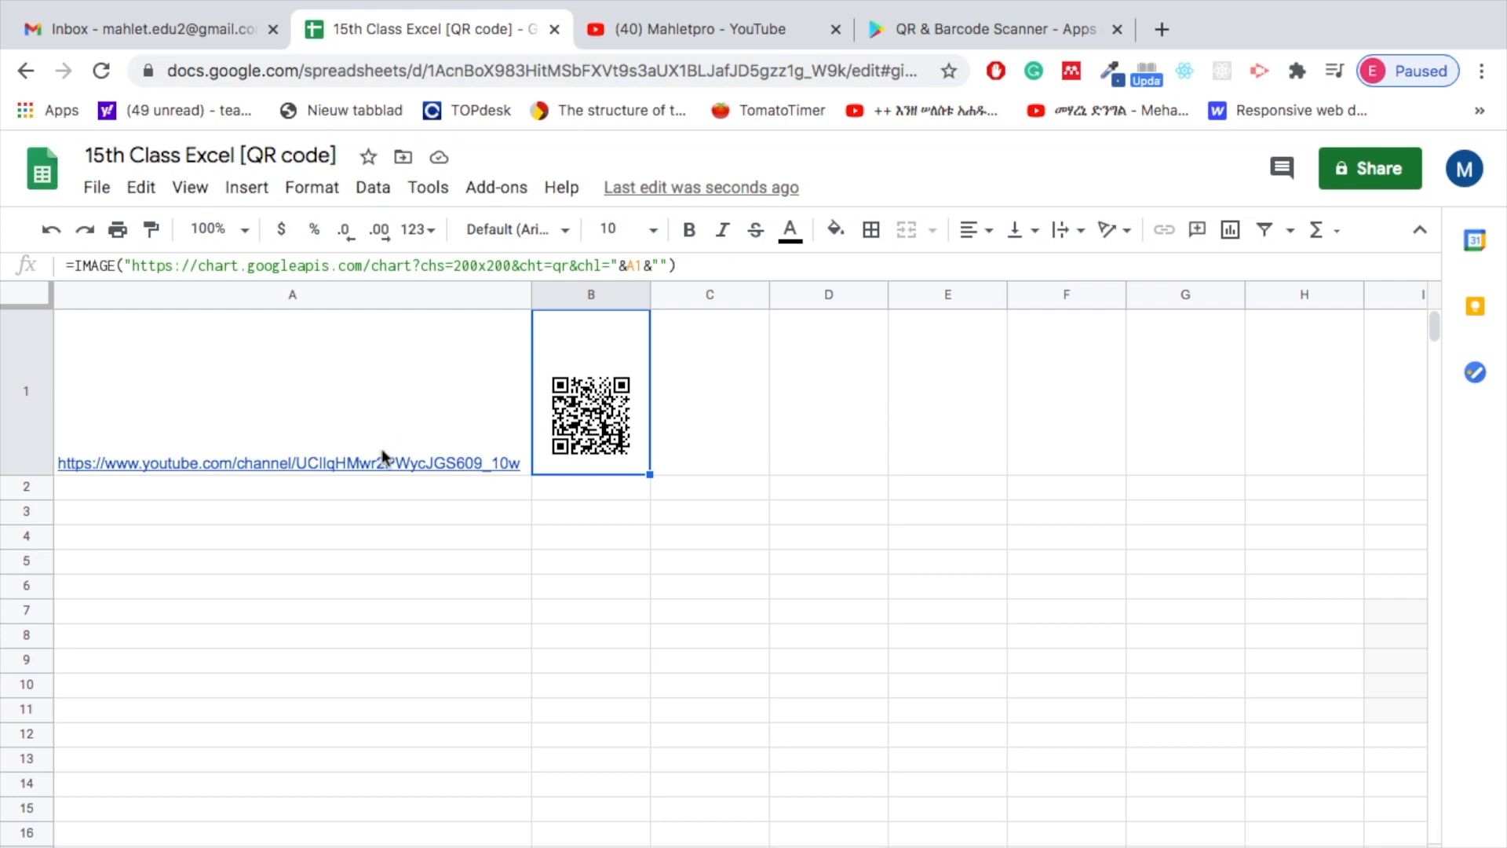
mouse_move(295, 455)
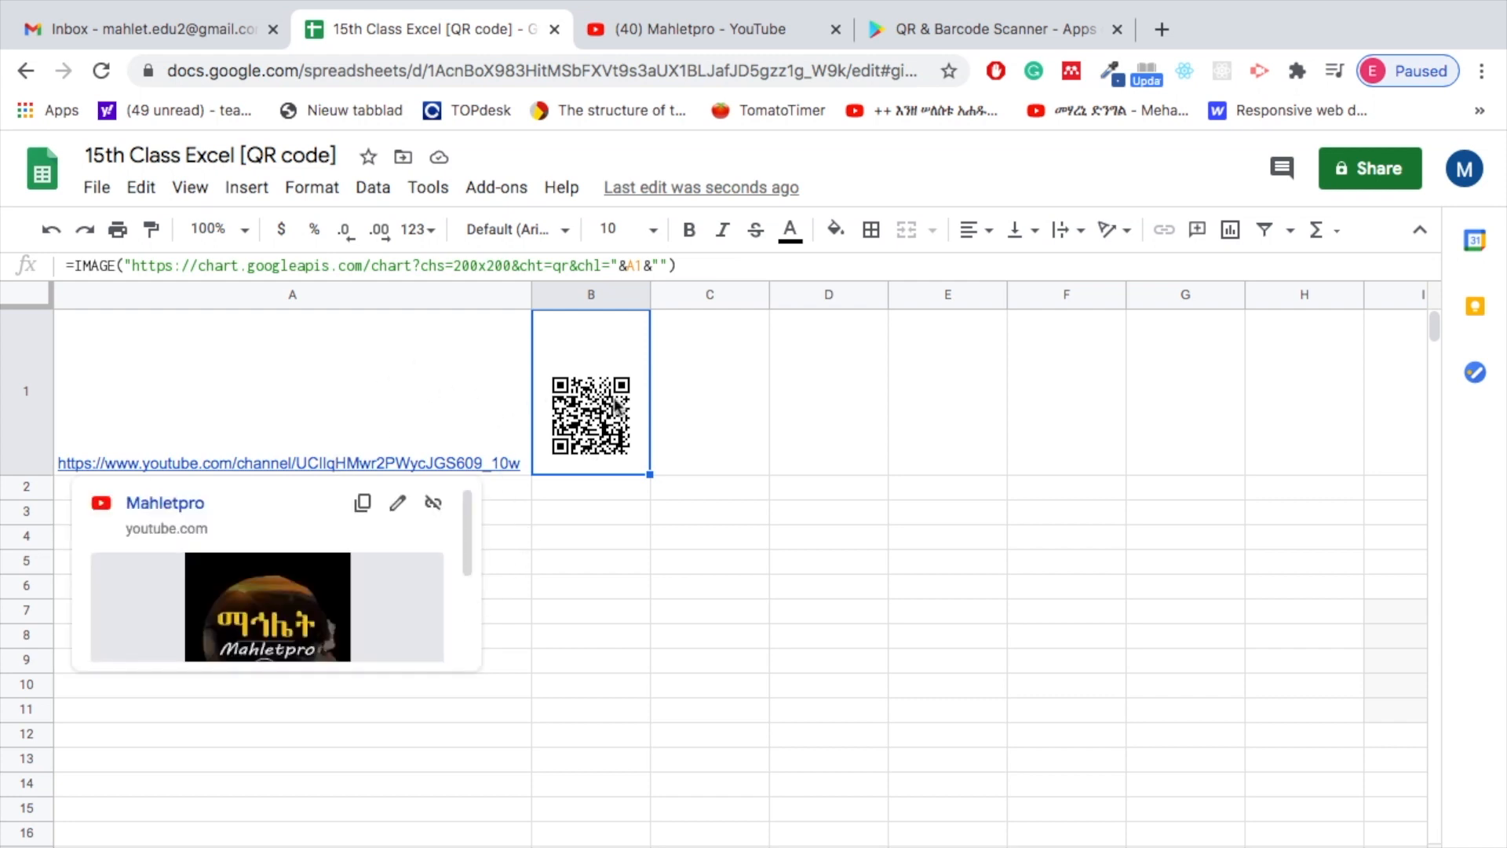
left_click(718, 264)
left_click_drag(719, 265, 106, 271)
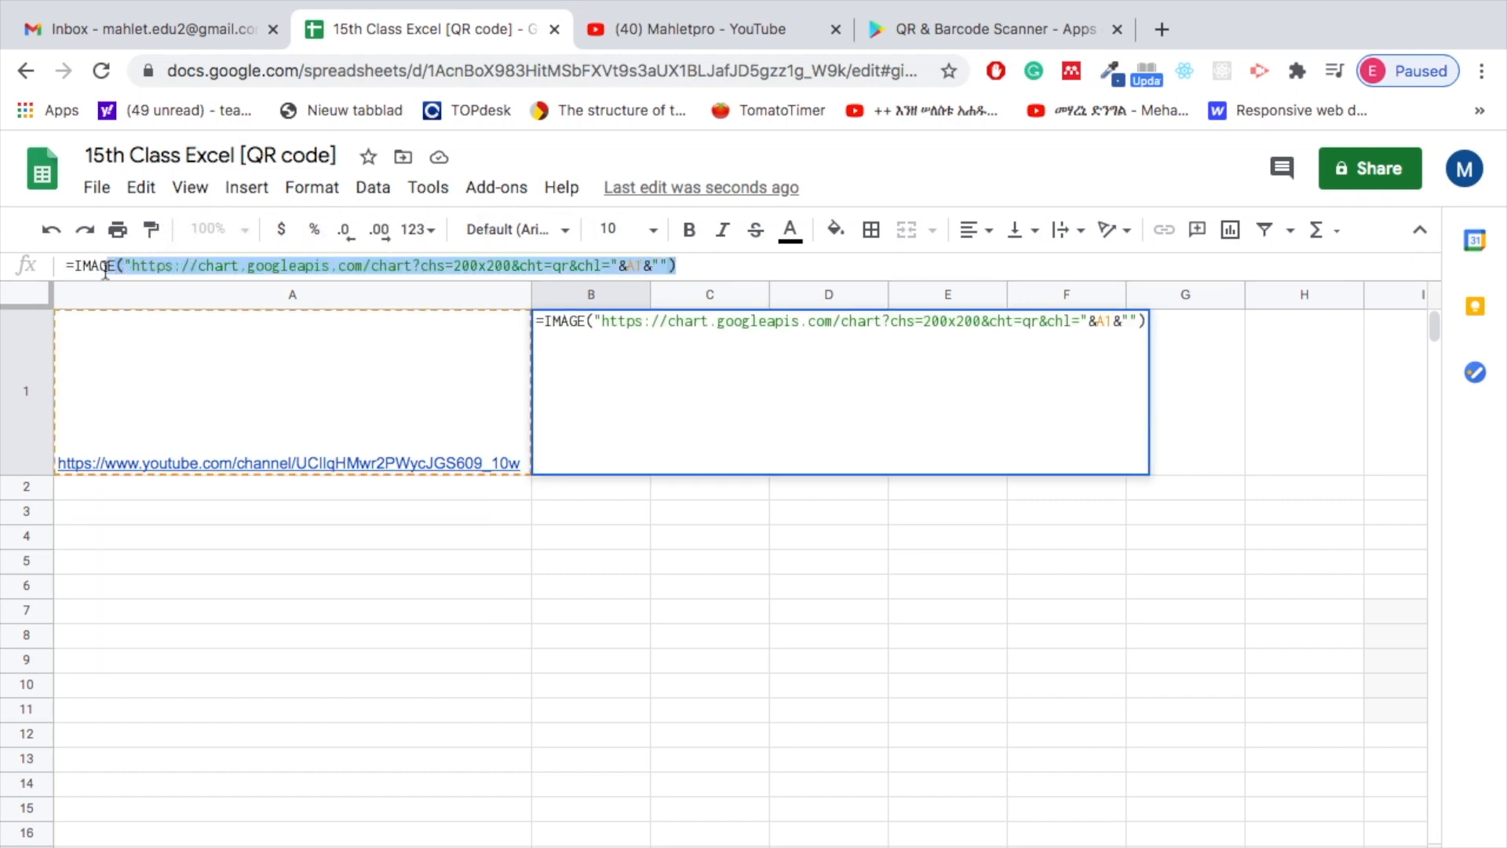
left_click(685, 265)
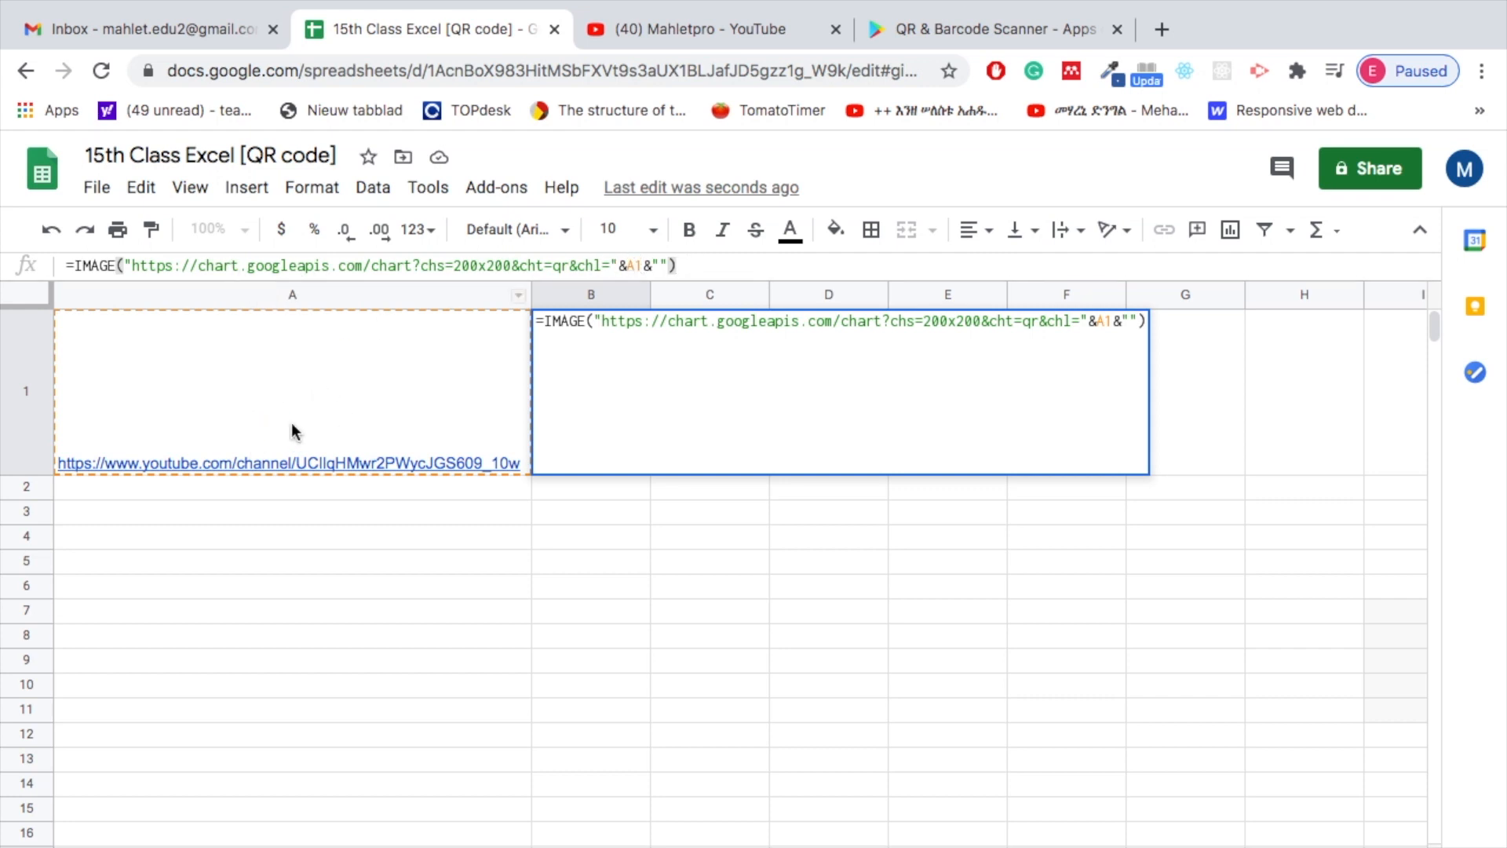
mouse_move(330, 424)
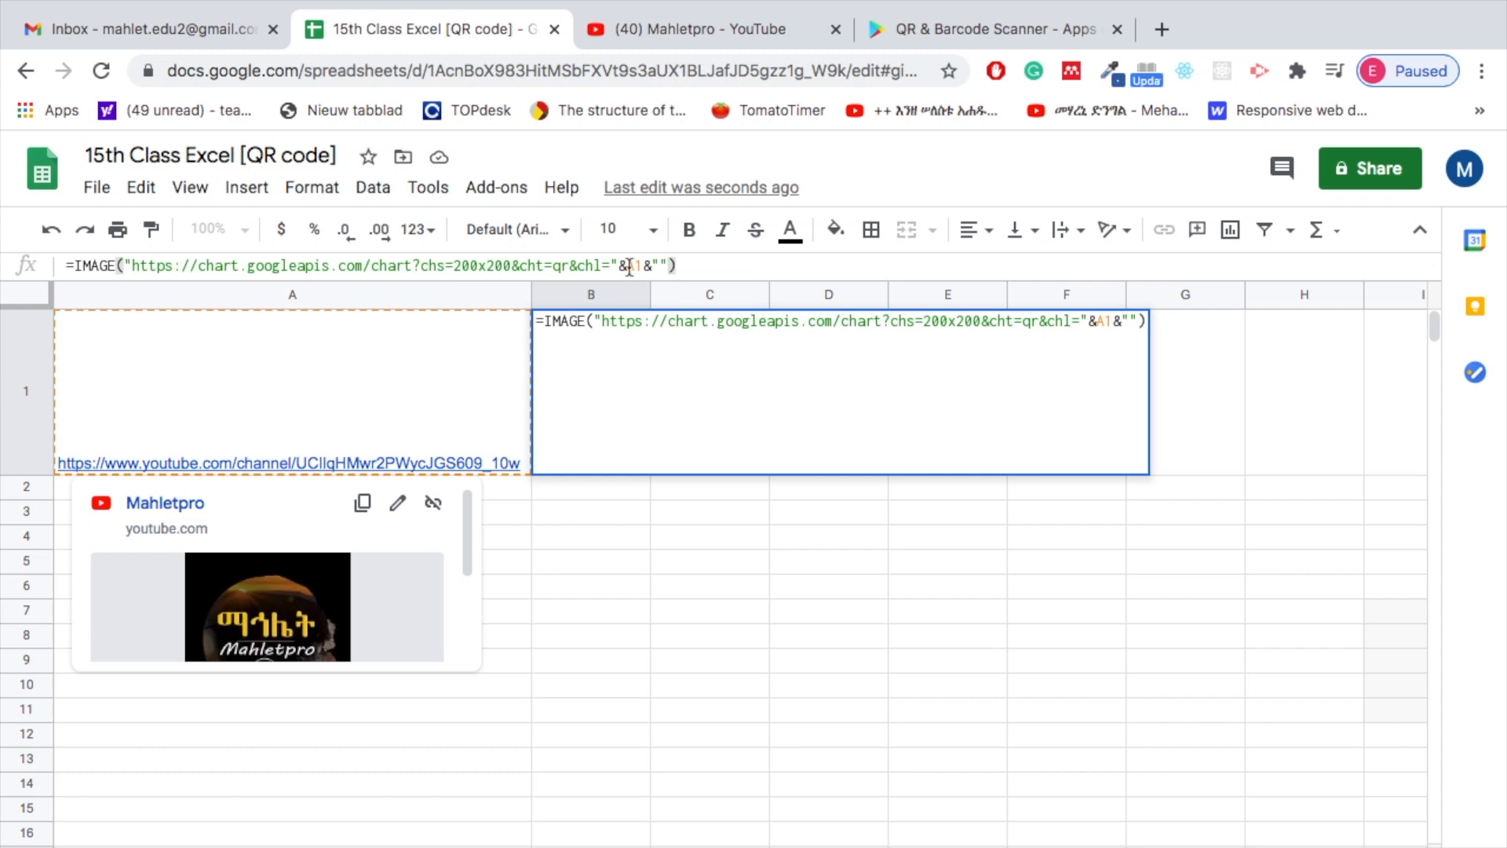
left_click(593, 590)
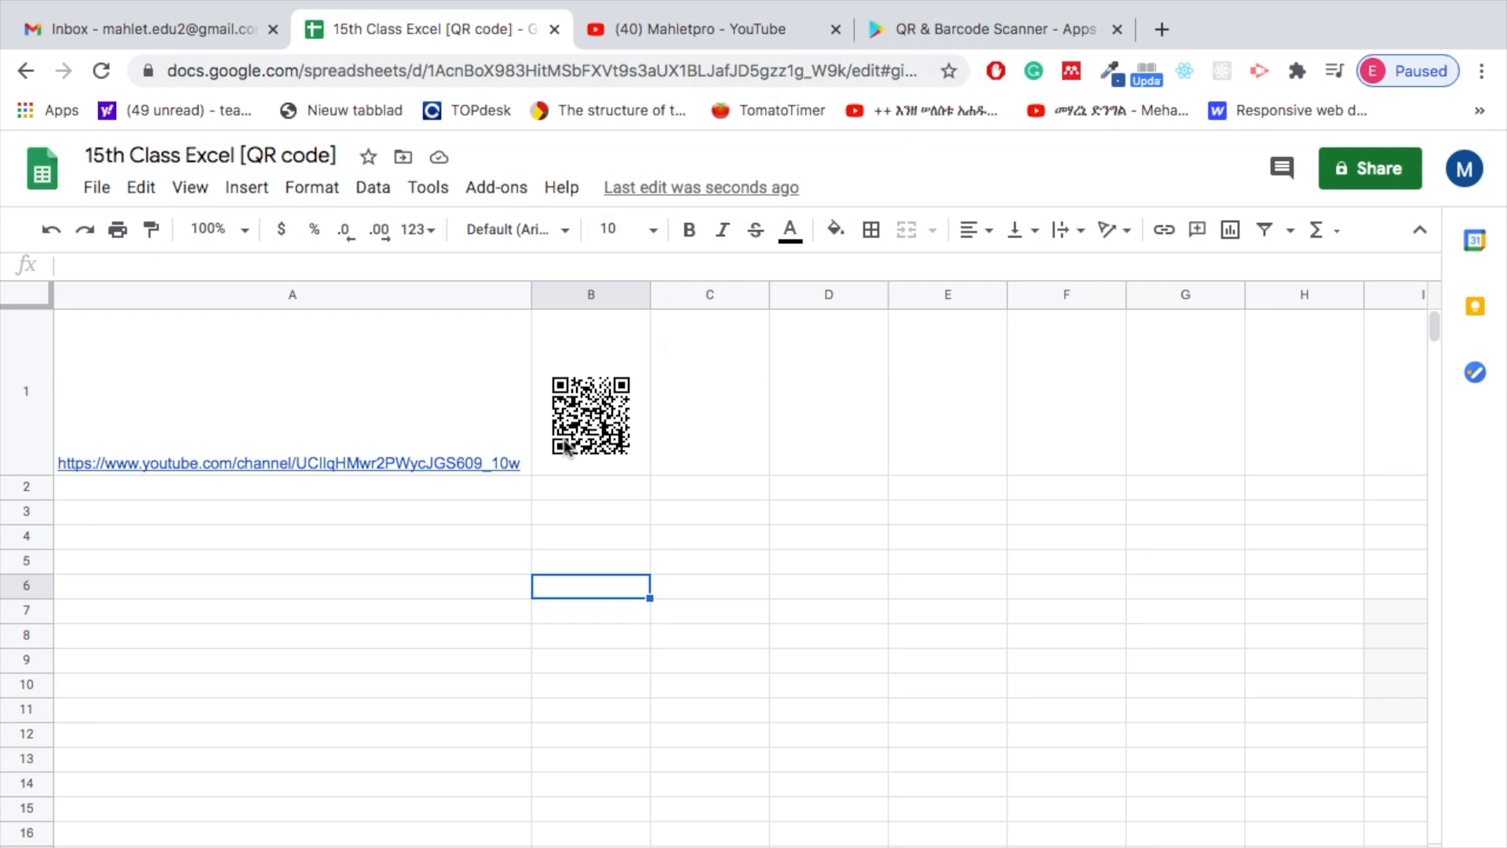
left_click(949, 31)
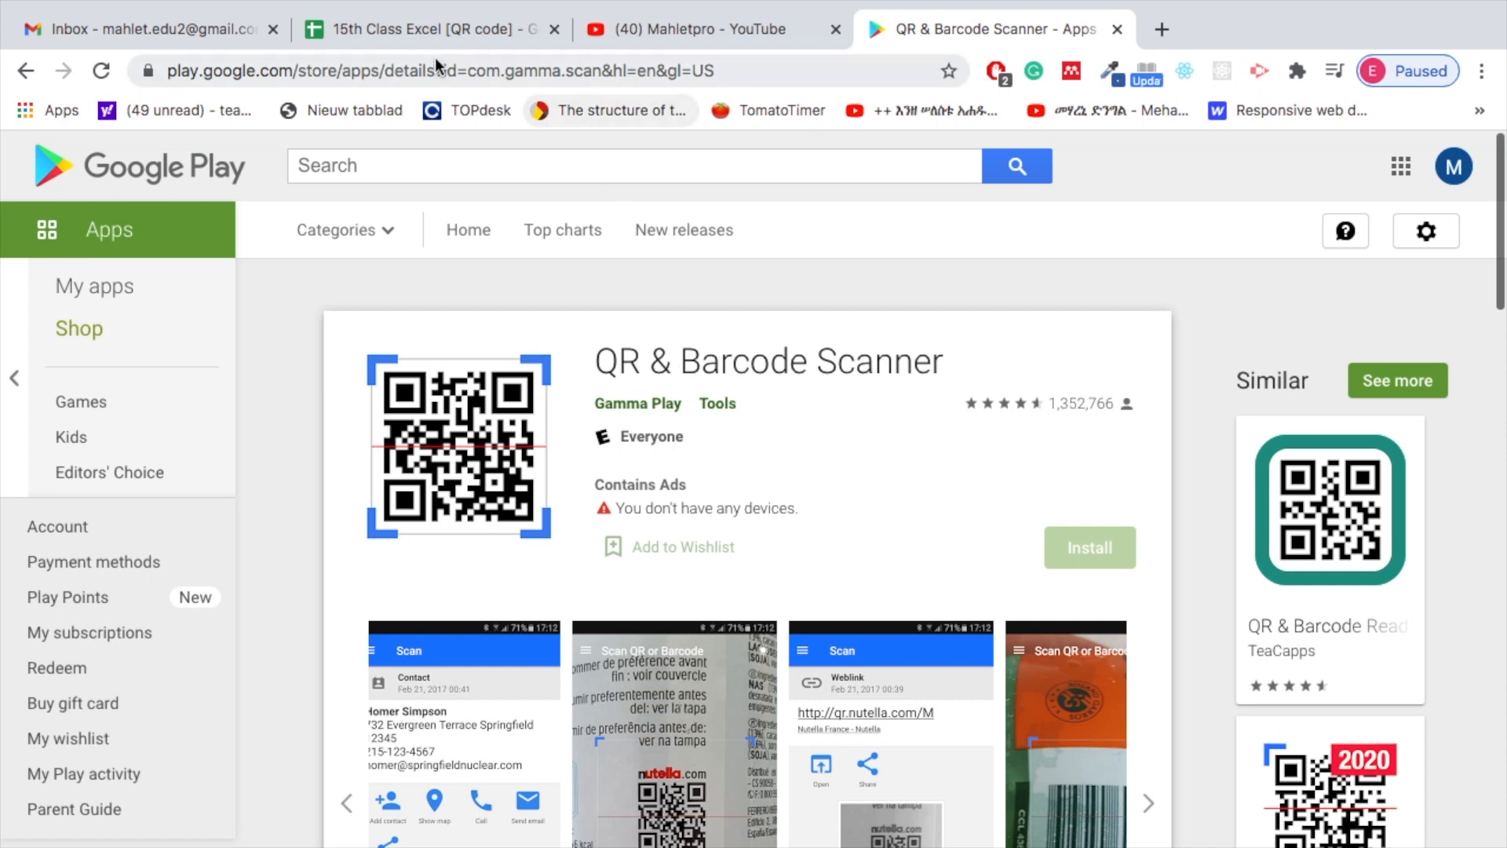
left_click(388, 29)
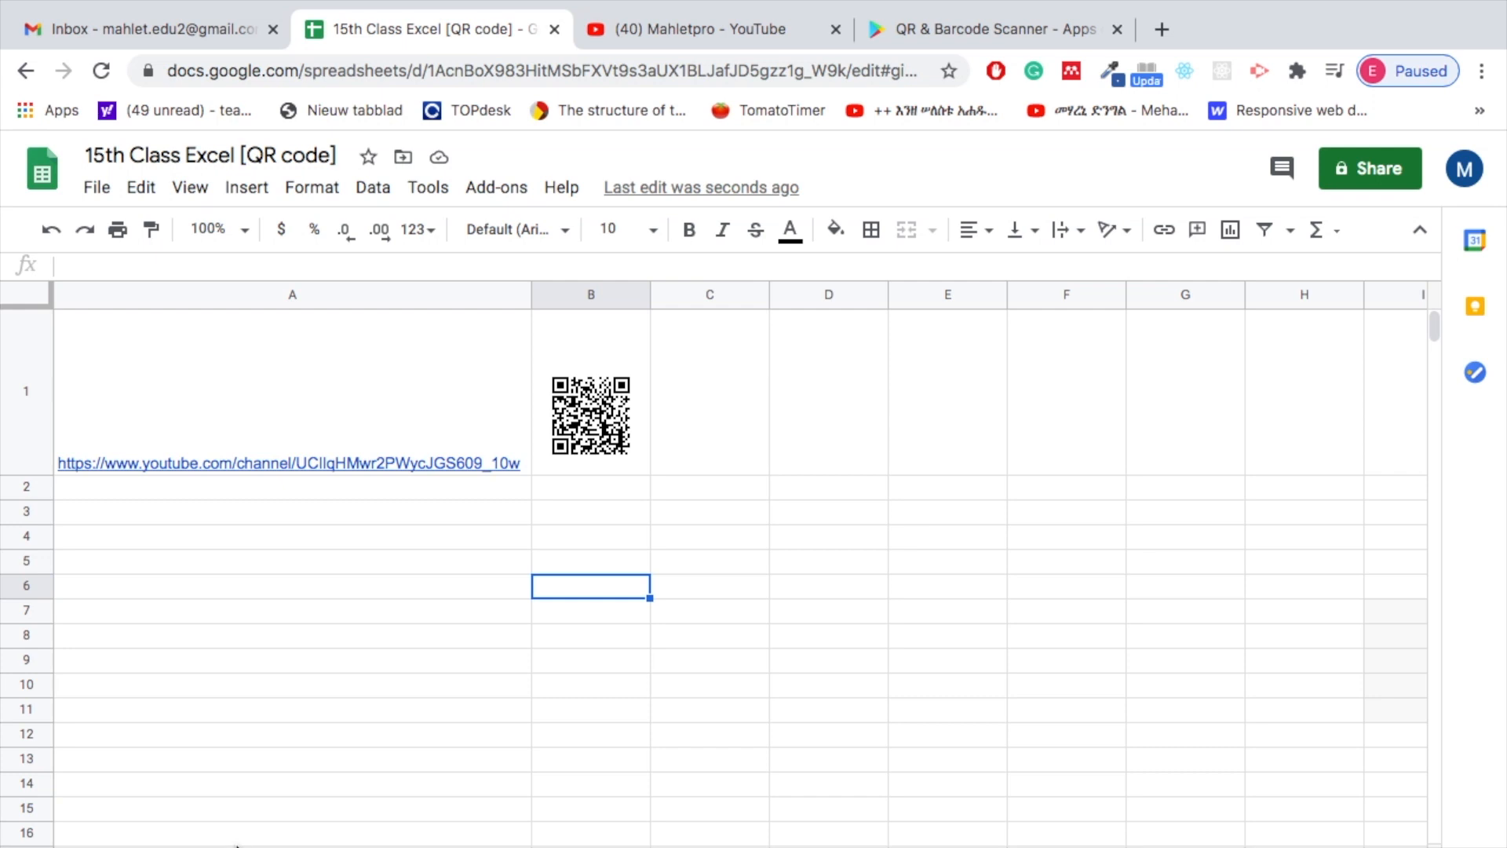
left_click(110, 488)
type("www.bbc.com")
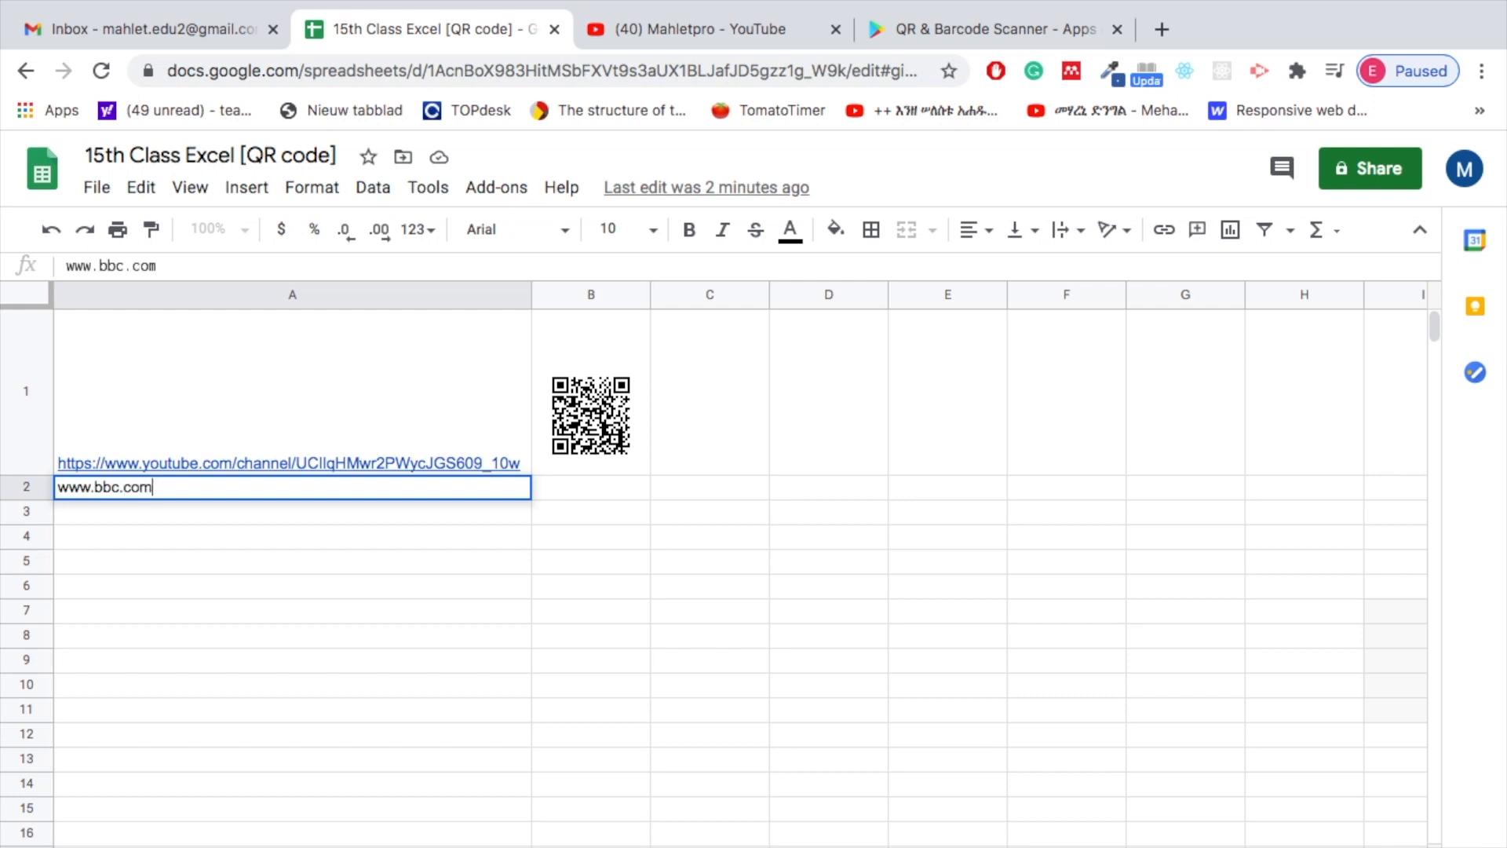
key("Return")
Fill the QR code formula from B1 down to B2 and make row 2 taller to enlarge its QR code.
left_click(579, 446)
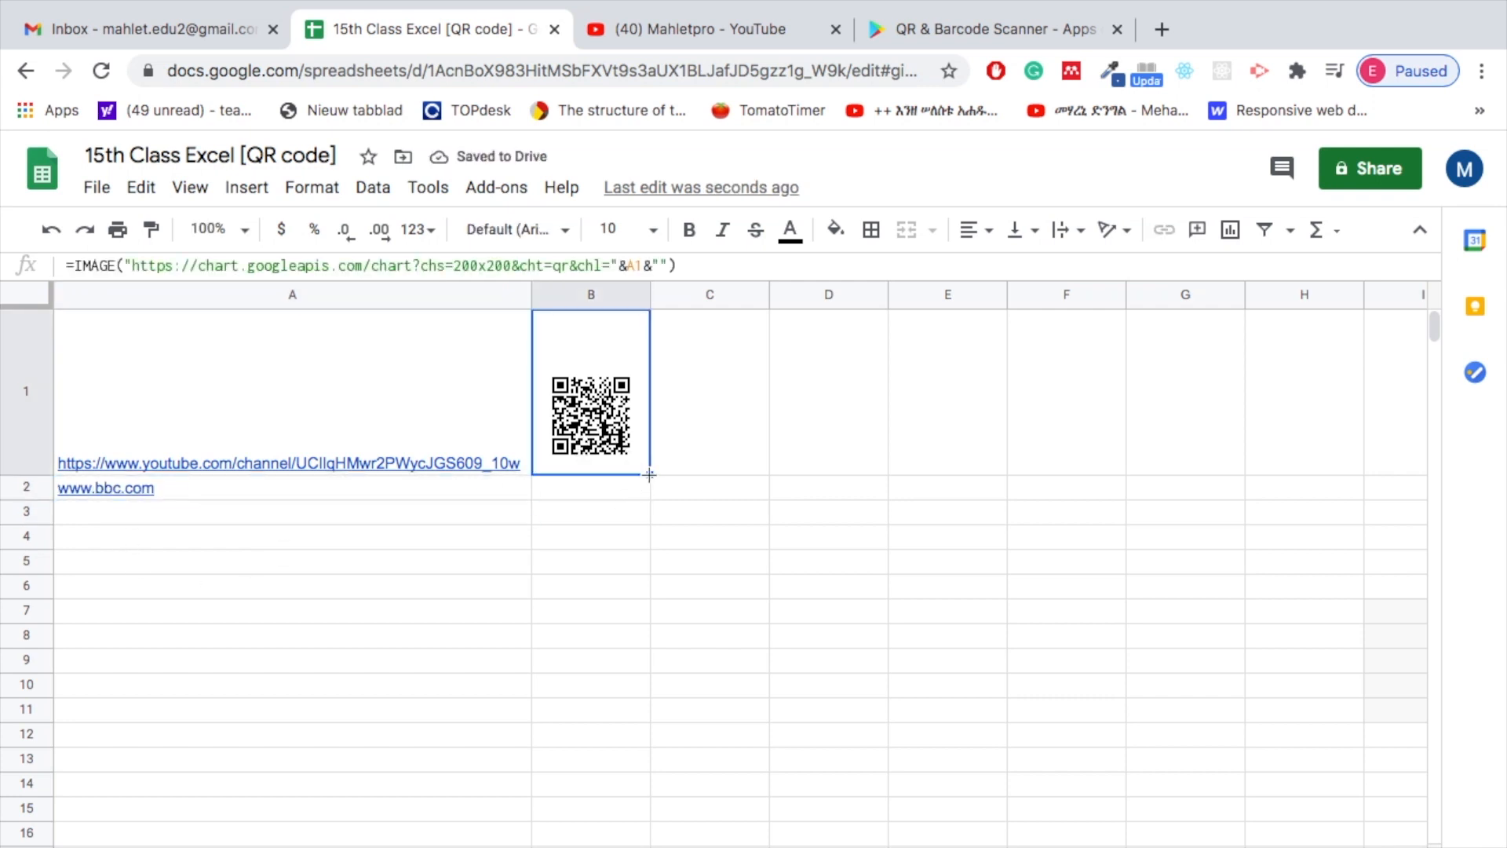
left_click_drag(649, 474, 649, 496)
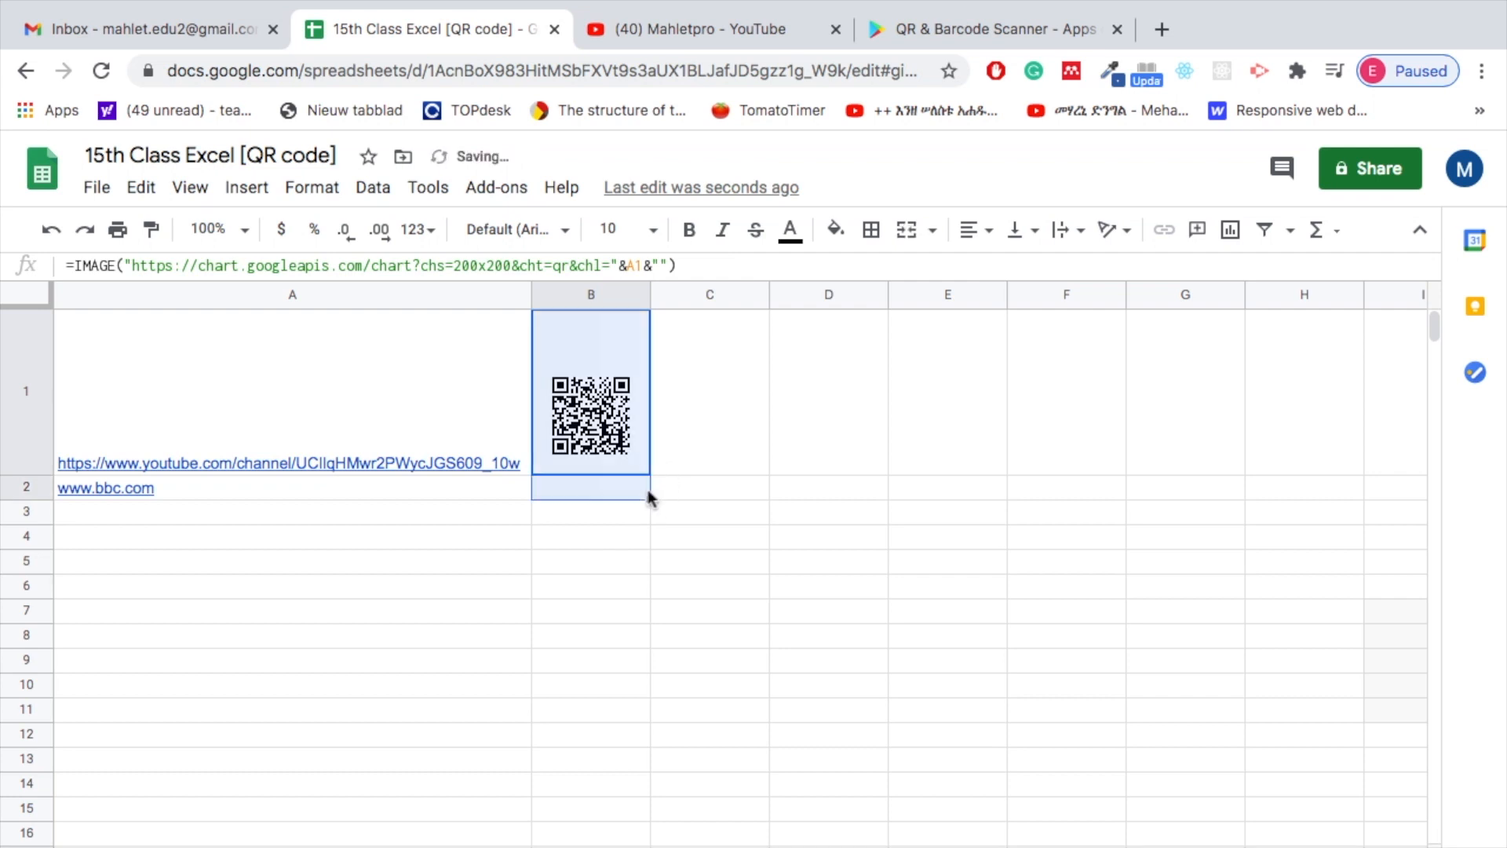
left_click(255, 487)
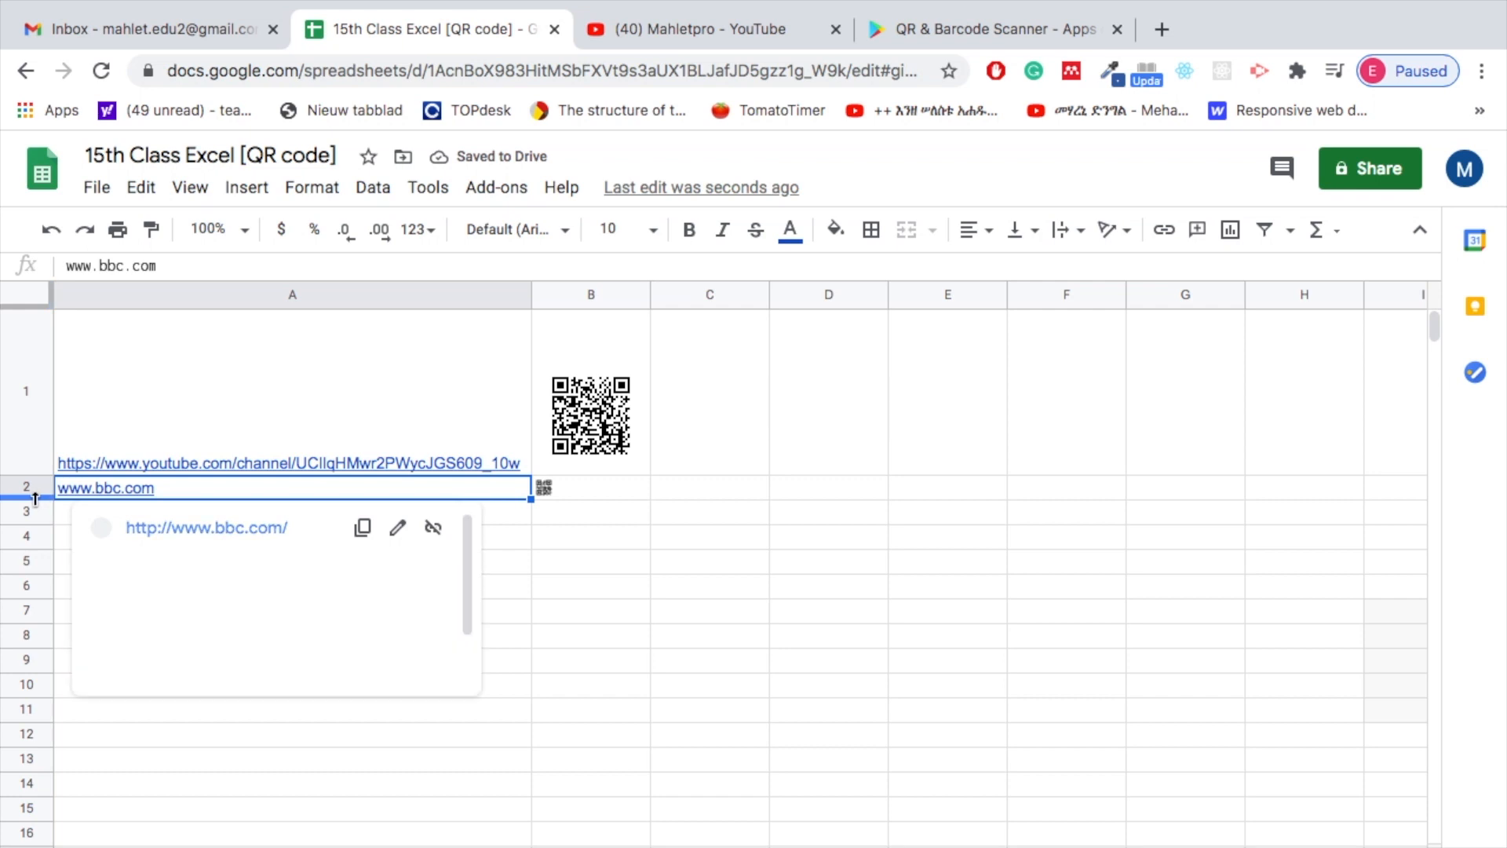
left_click_drag(34, 498, 36, 625)
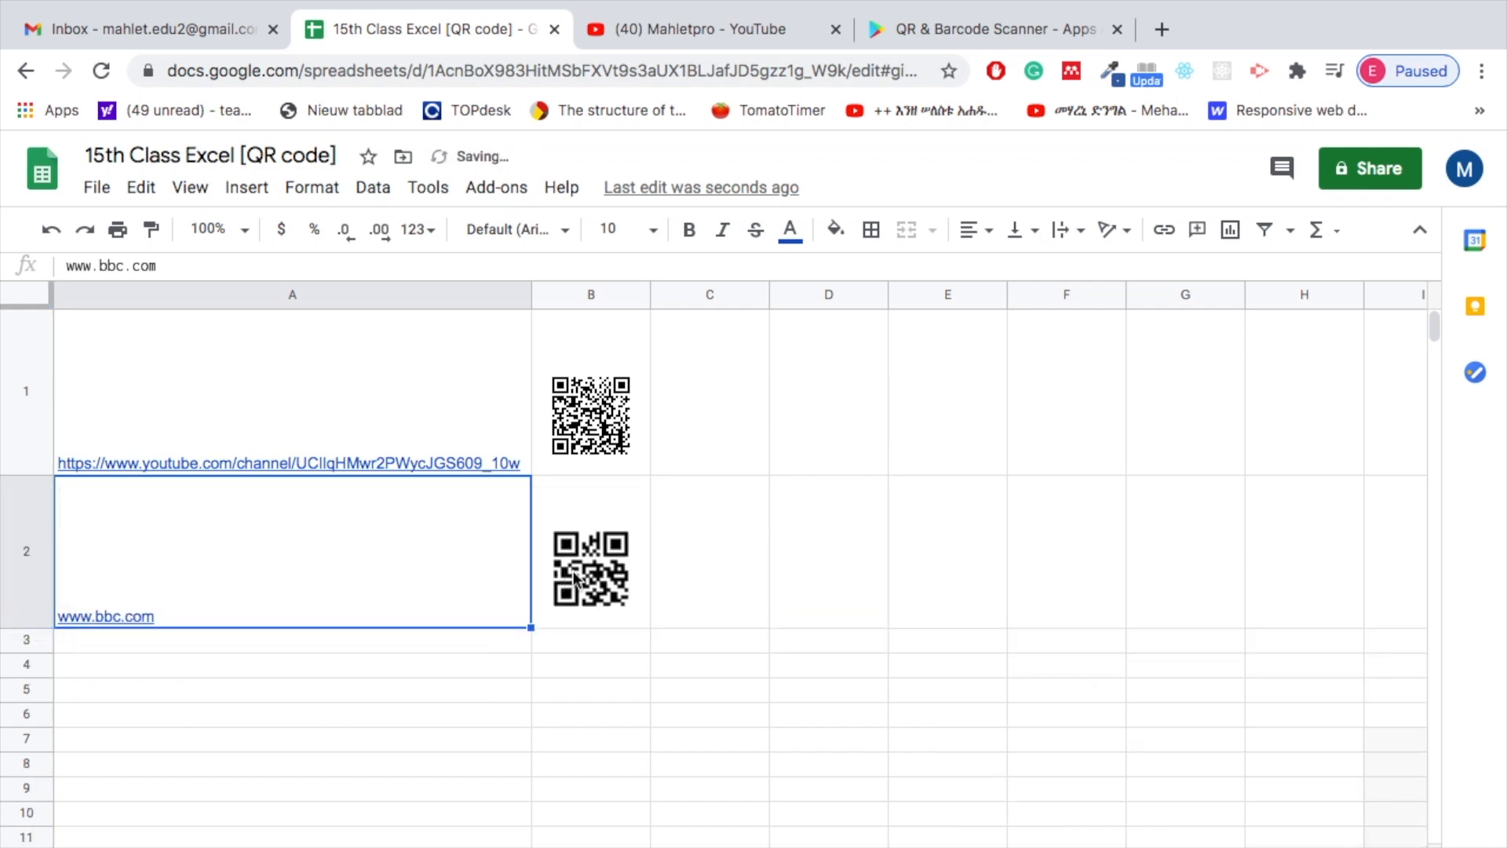
Preview the link in A2 and compare the QR code formulas in B2 and B1.
mouse_move(121, 615)
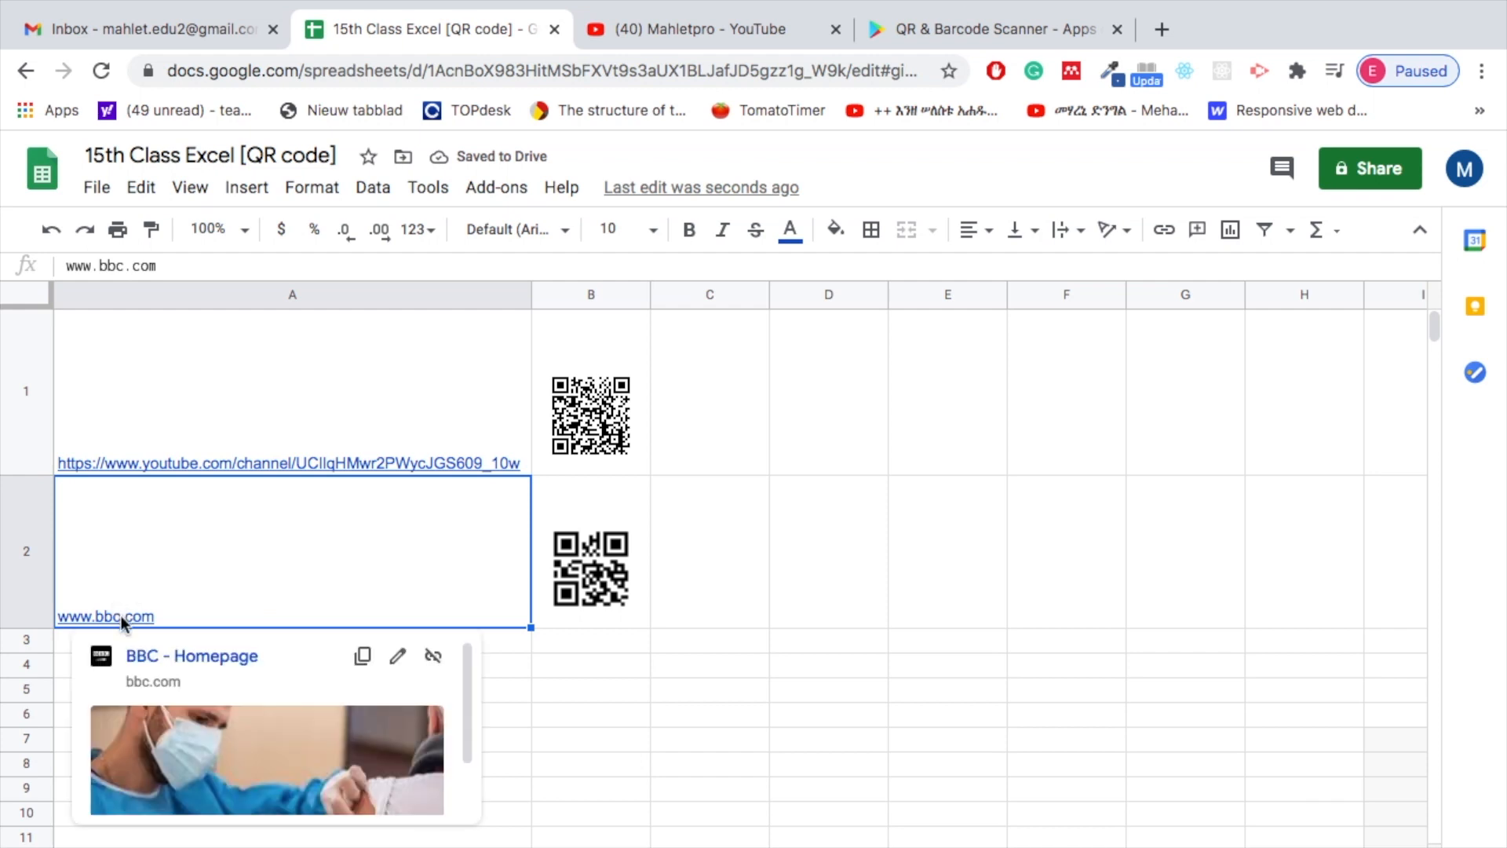
left_click(589, 689)
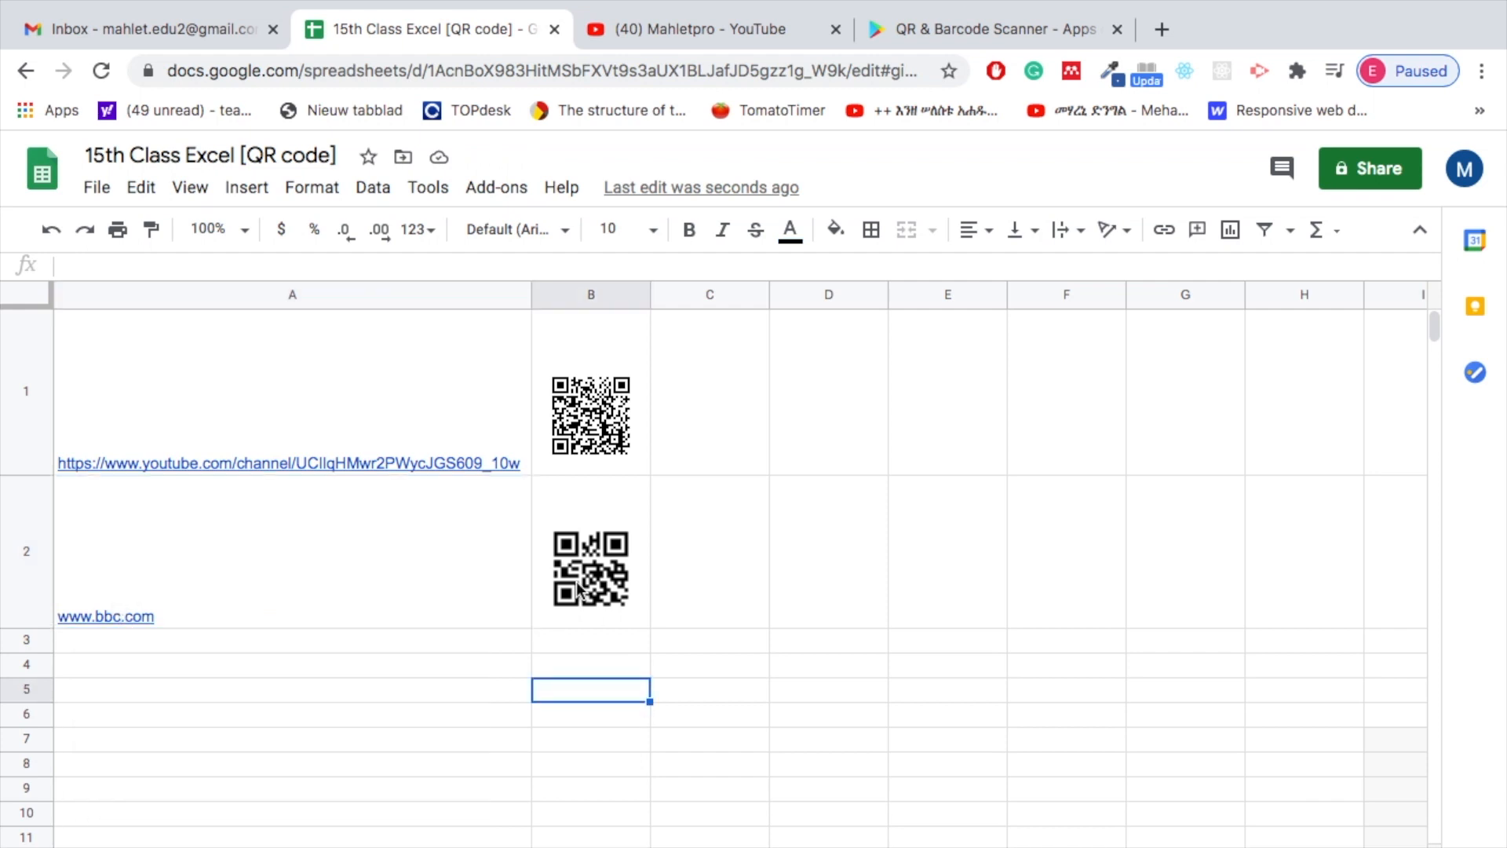
left_click(571, 557)
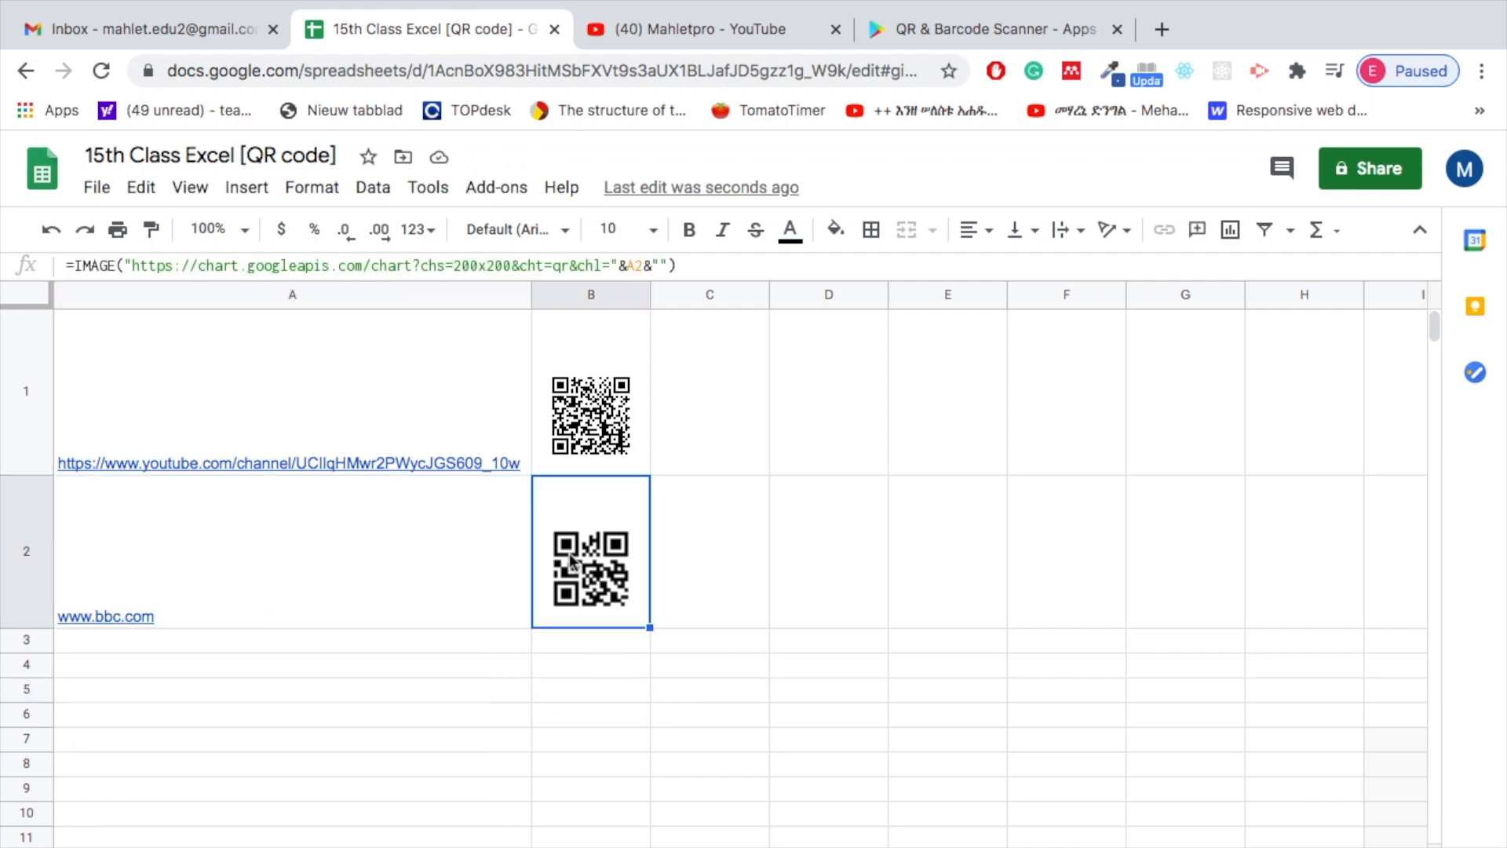
left_click(593, 412)
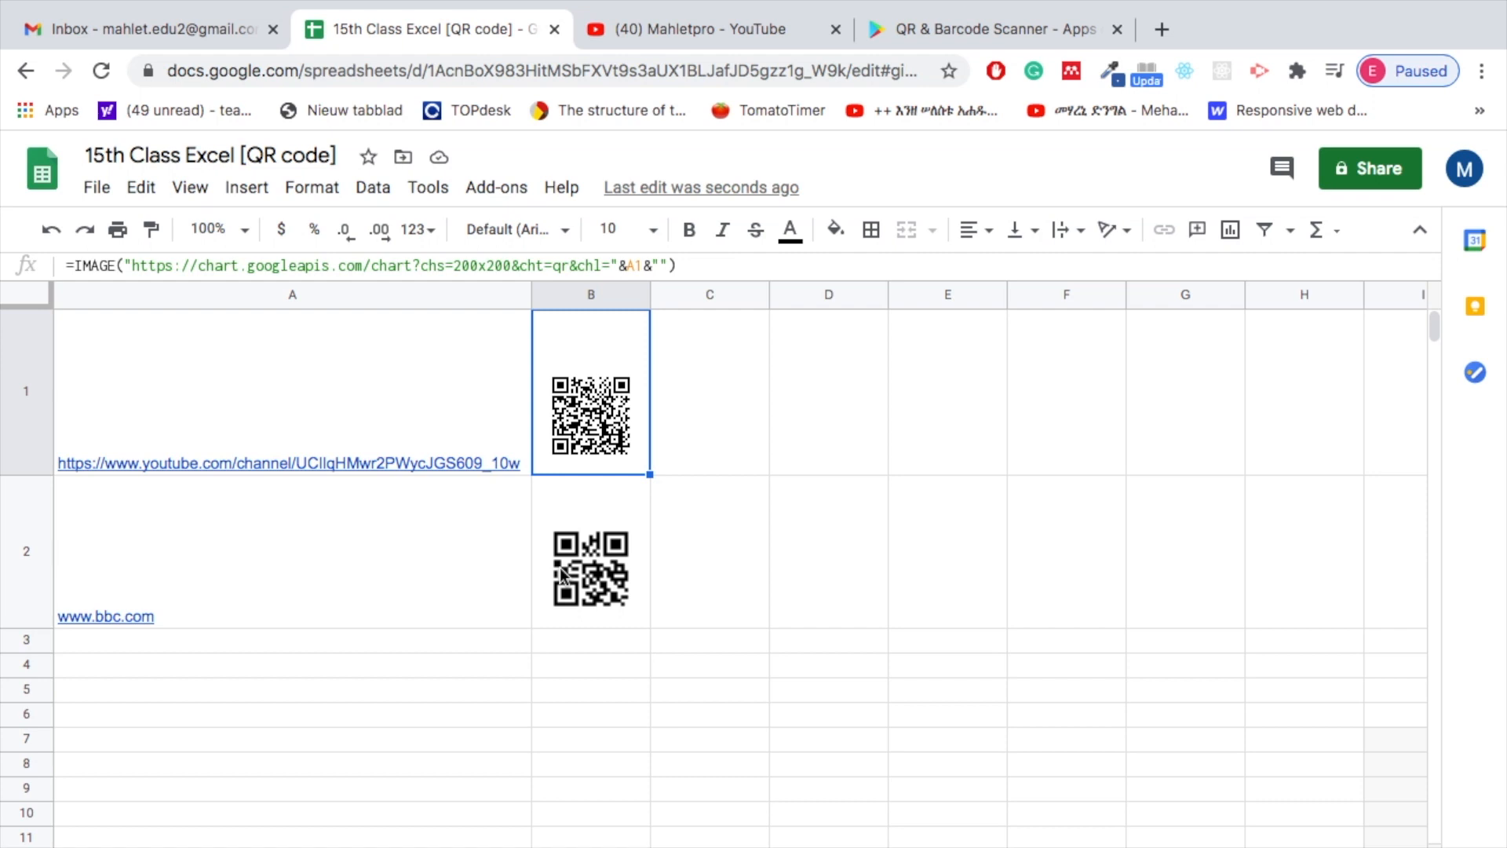
View the QR & Barcode Scanner page on Google Play, and preview the YouTube channel link in cell A1 of the spreadsheet.
left_click(962, 29)
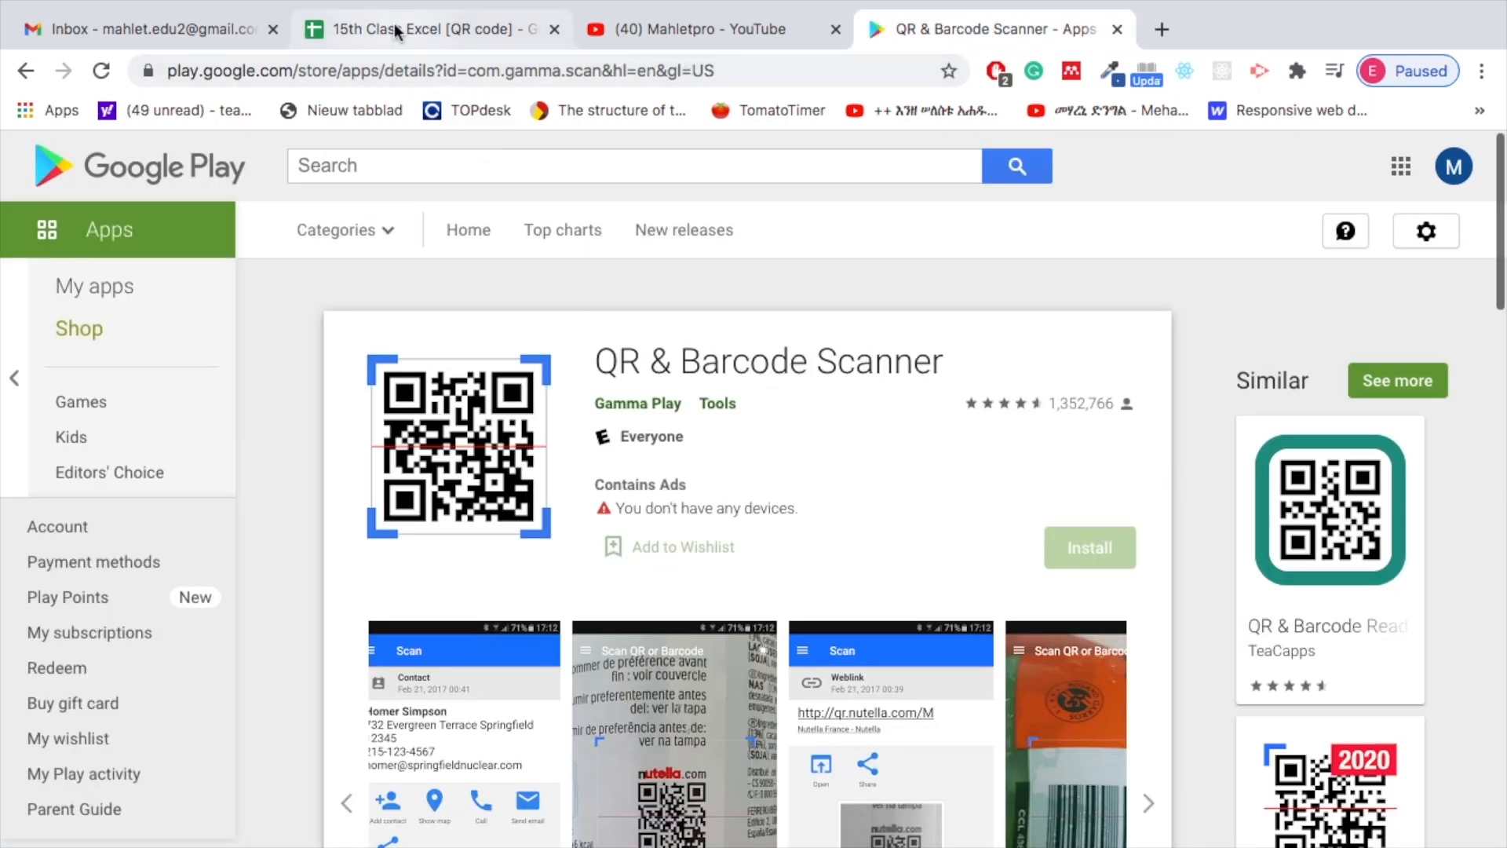
left_click(424, 29)
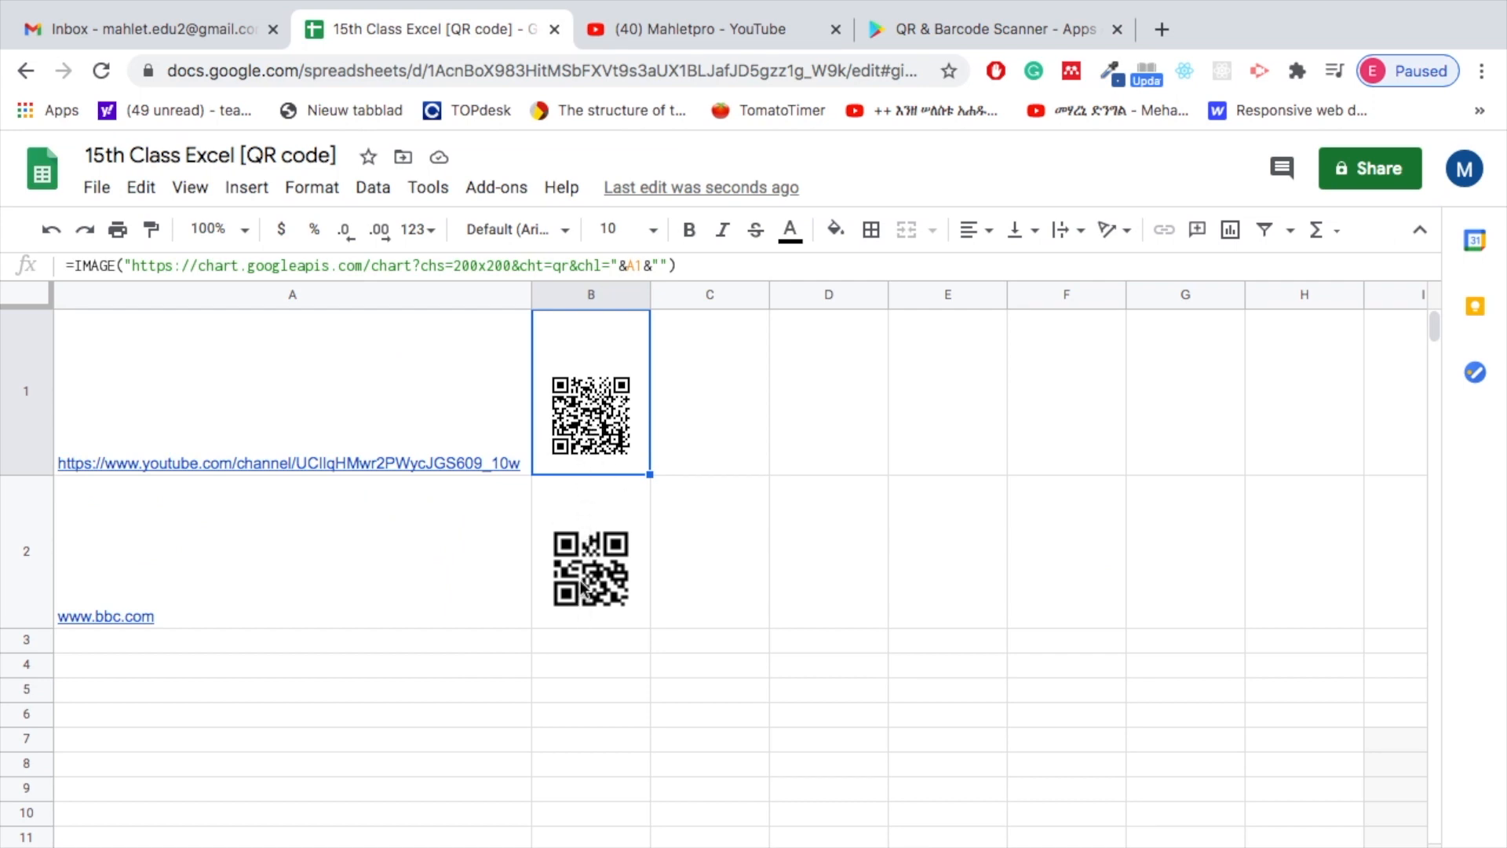
mouse_move(309, 445)
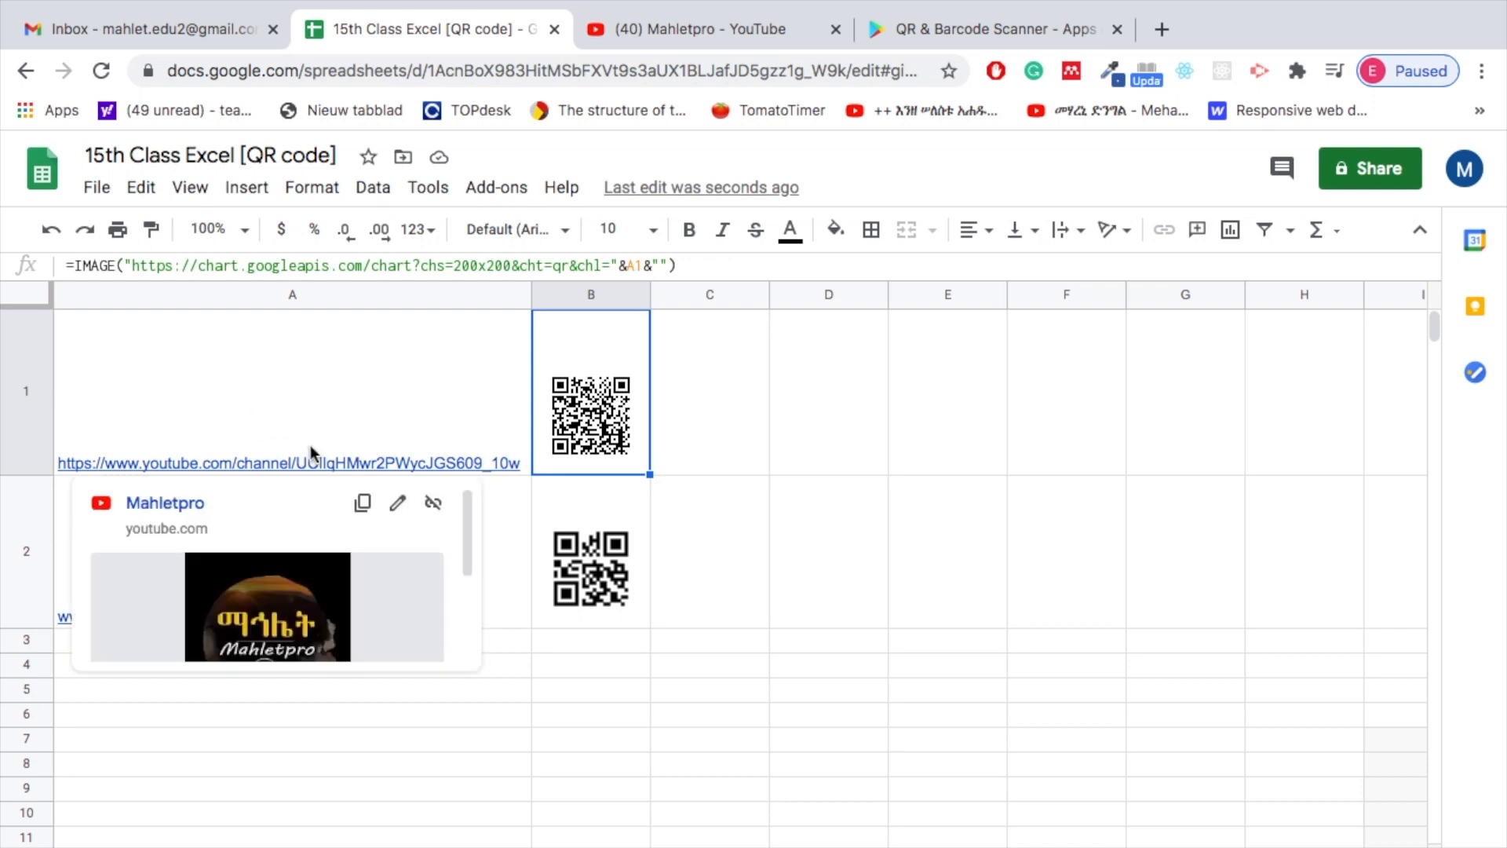
left_click(761, 627)
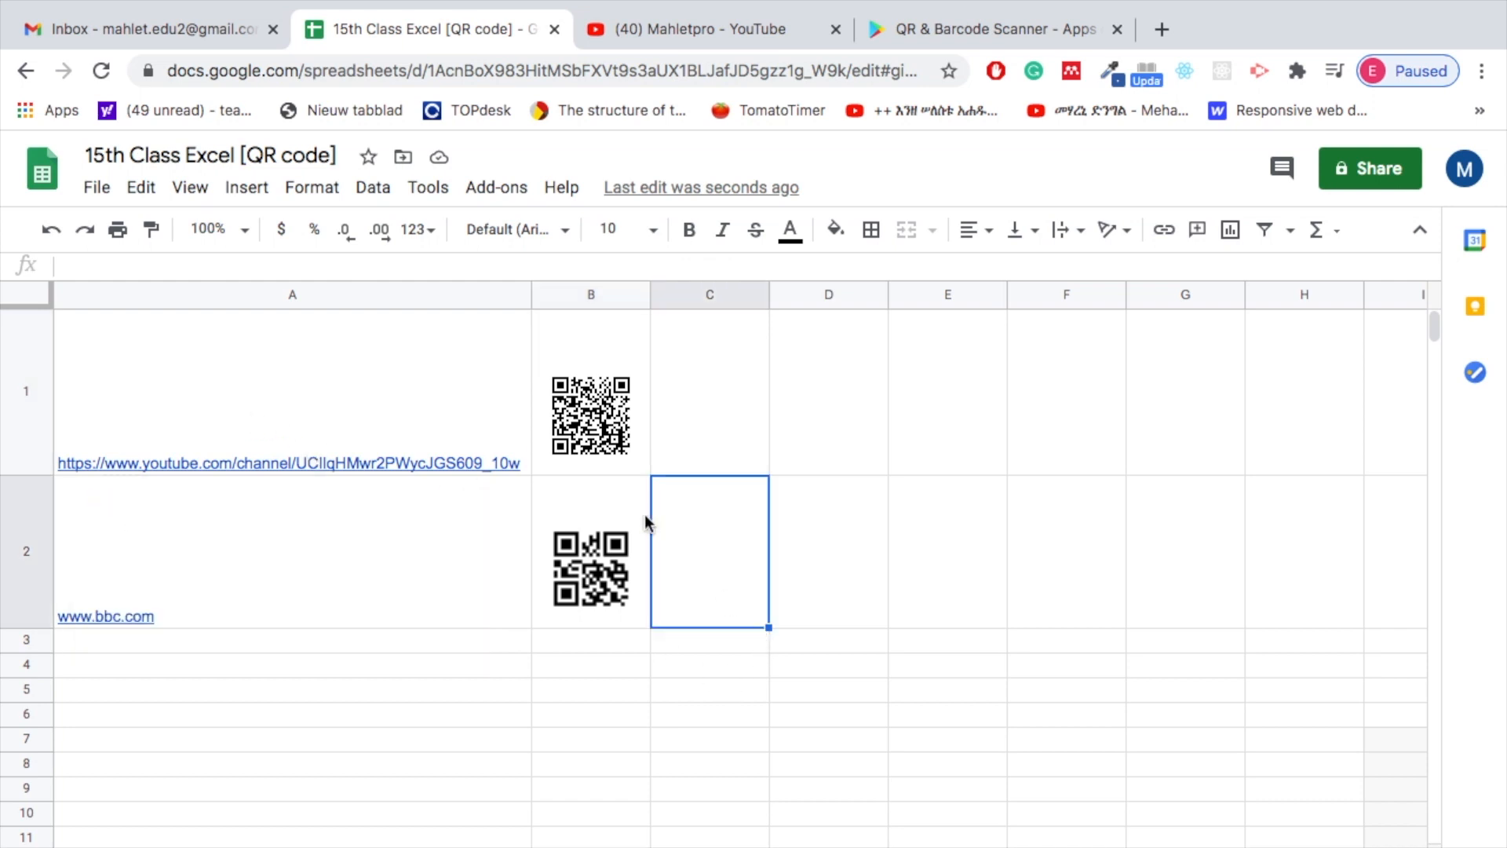
Copy the YouTube channel's QR code from cell B1 and paste it into a new blank Google Docs document.
left_click(590, 440)
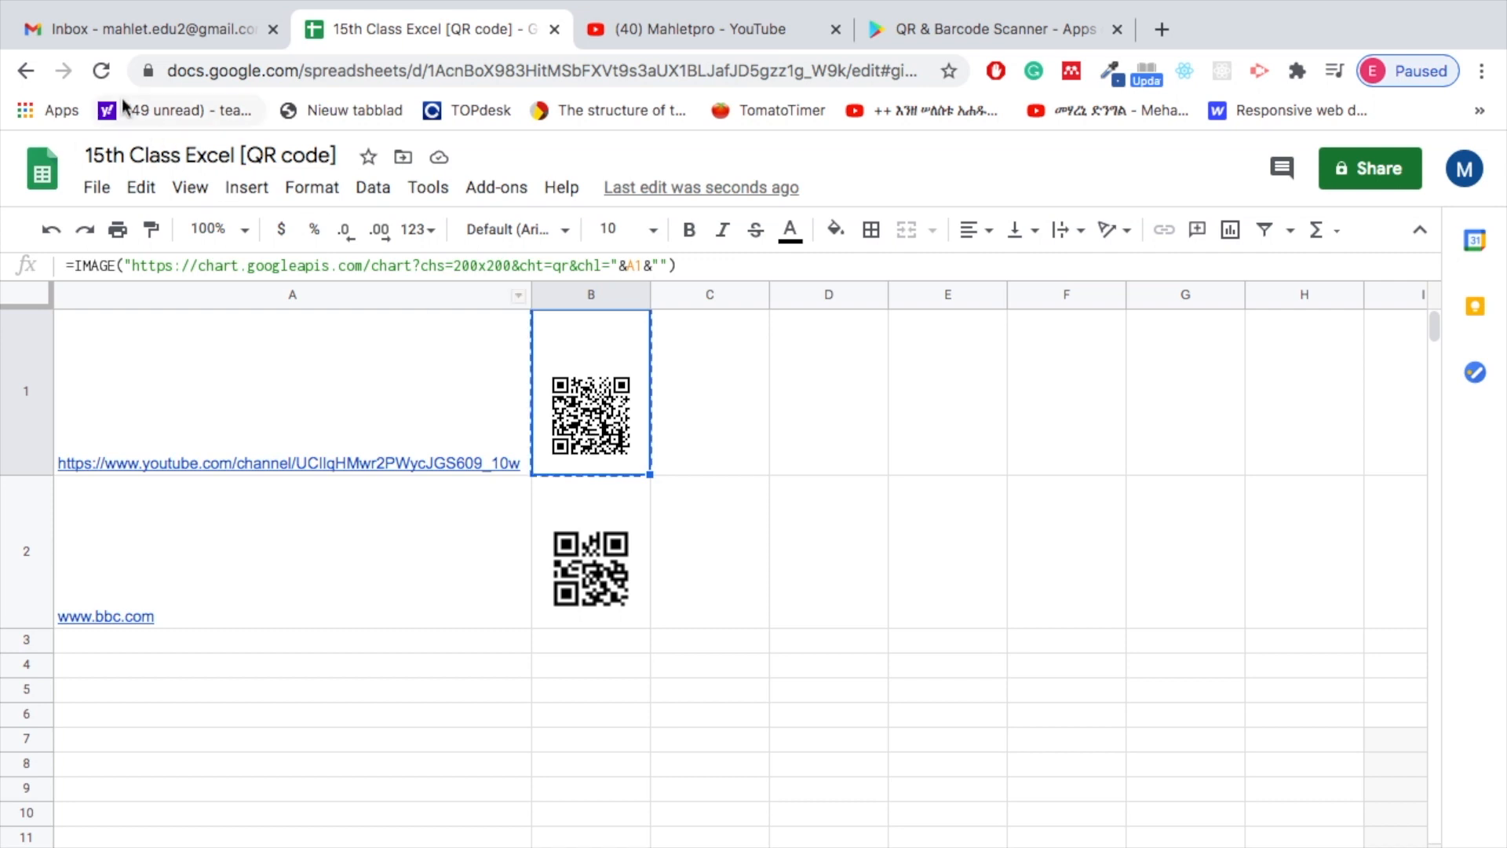
left_click(122, 27)
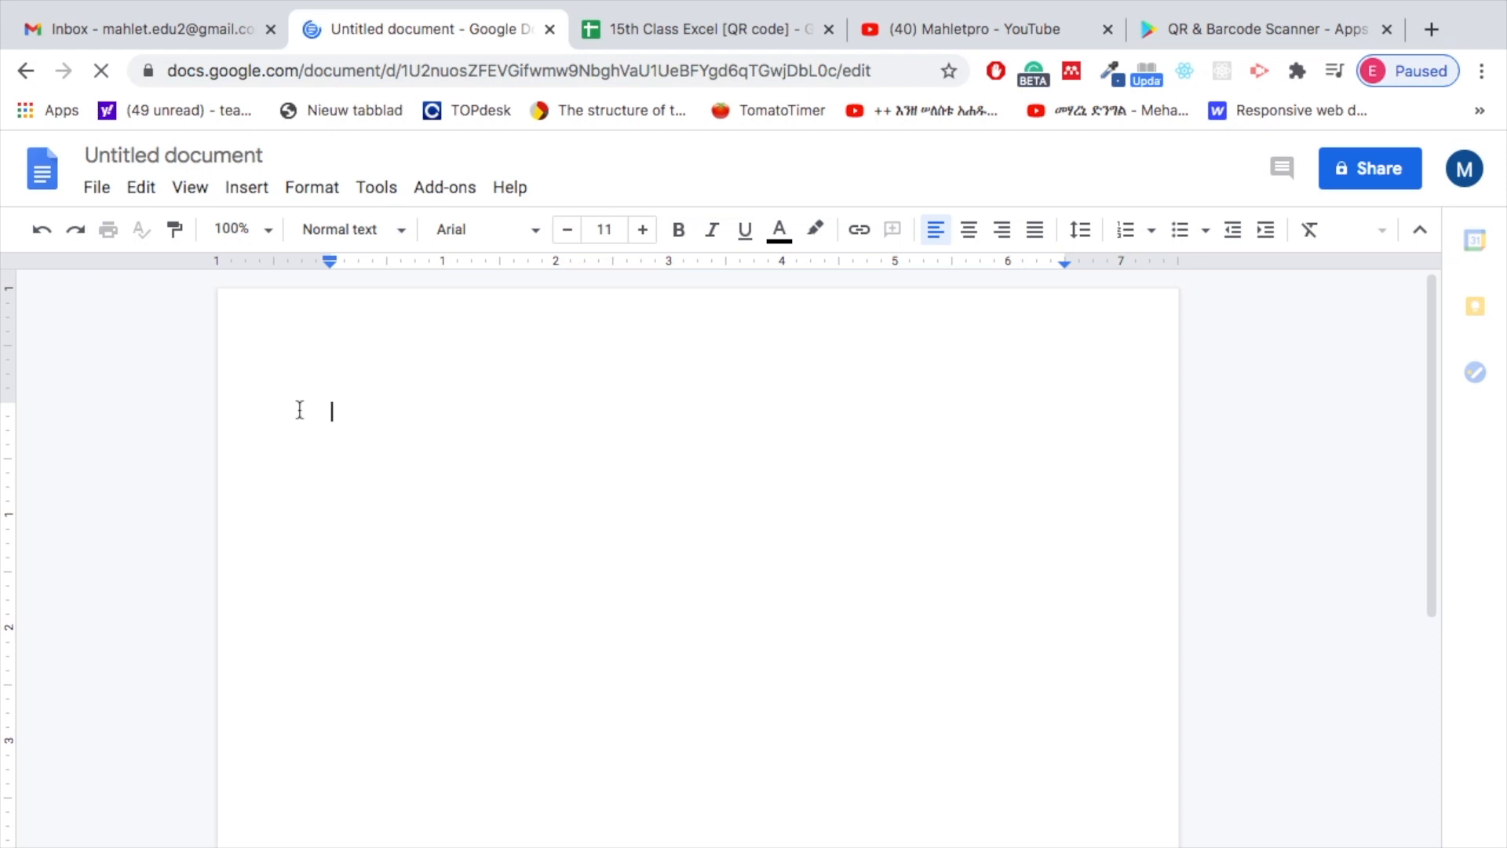
key("ctrl+v")
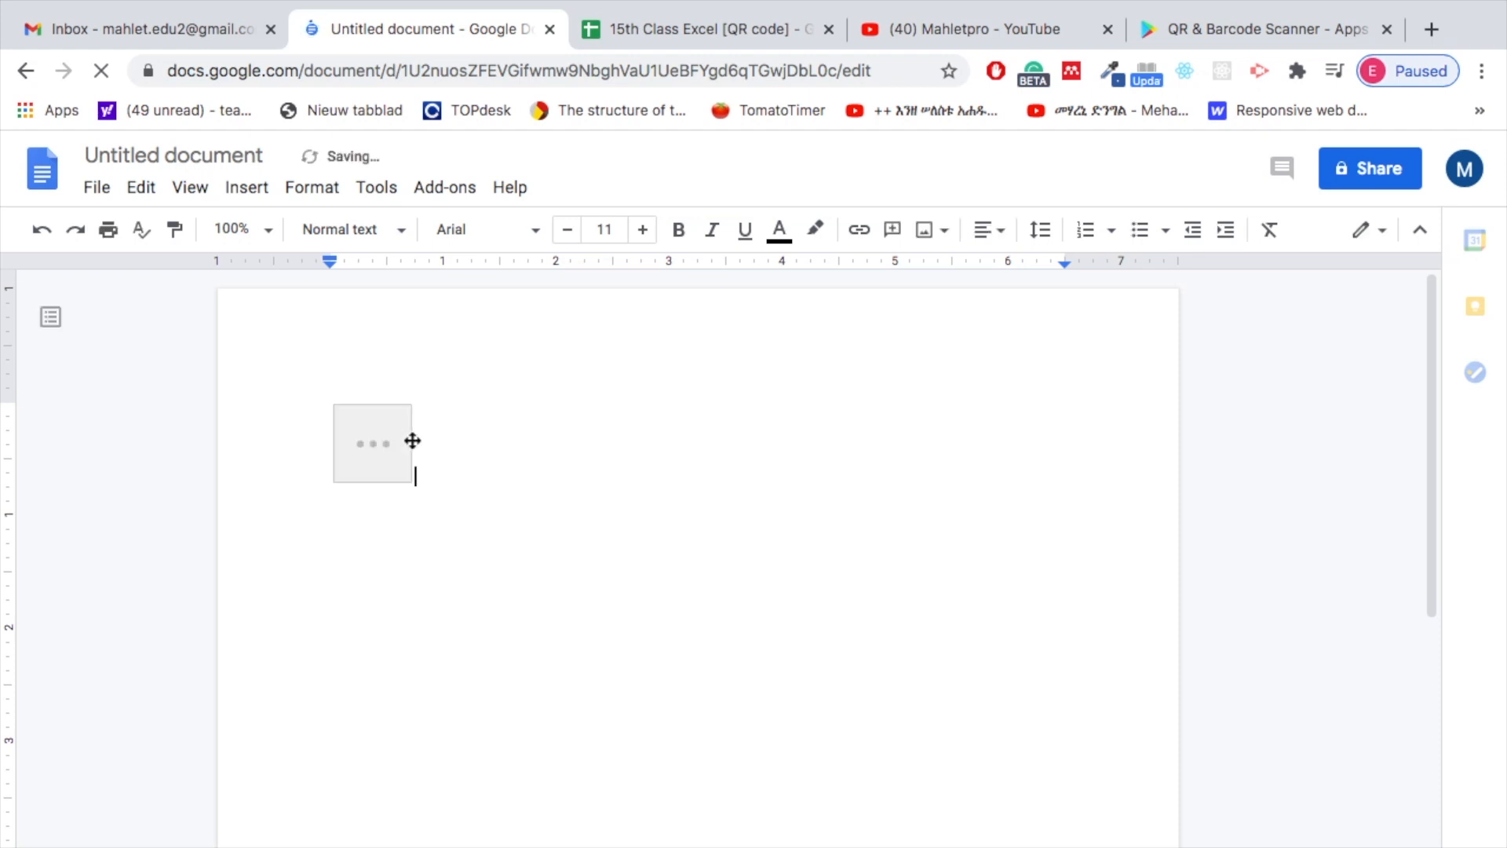
left_click(673, 524)
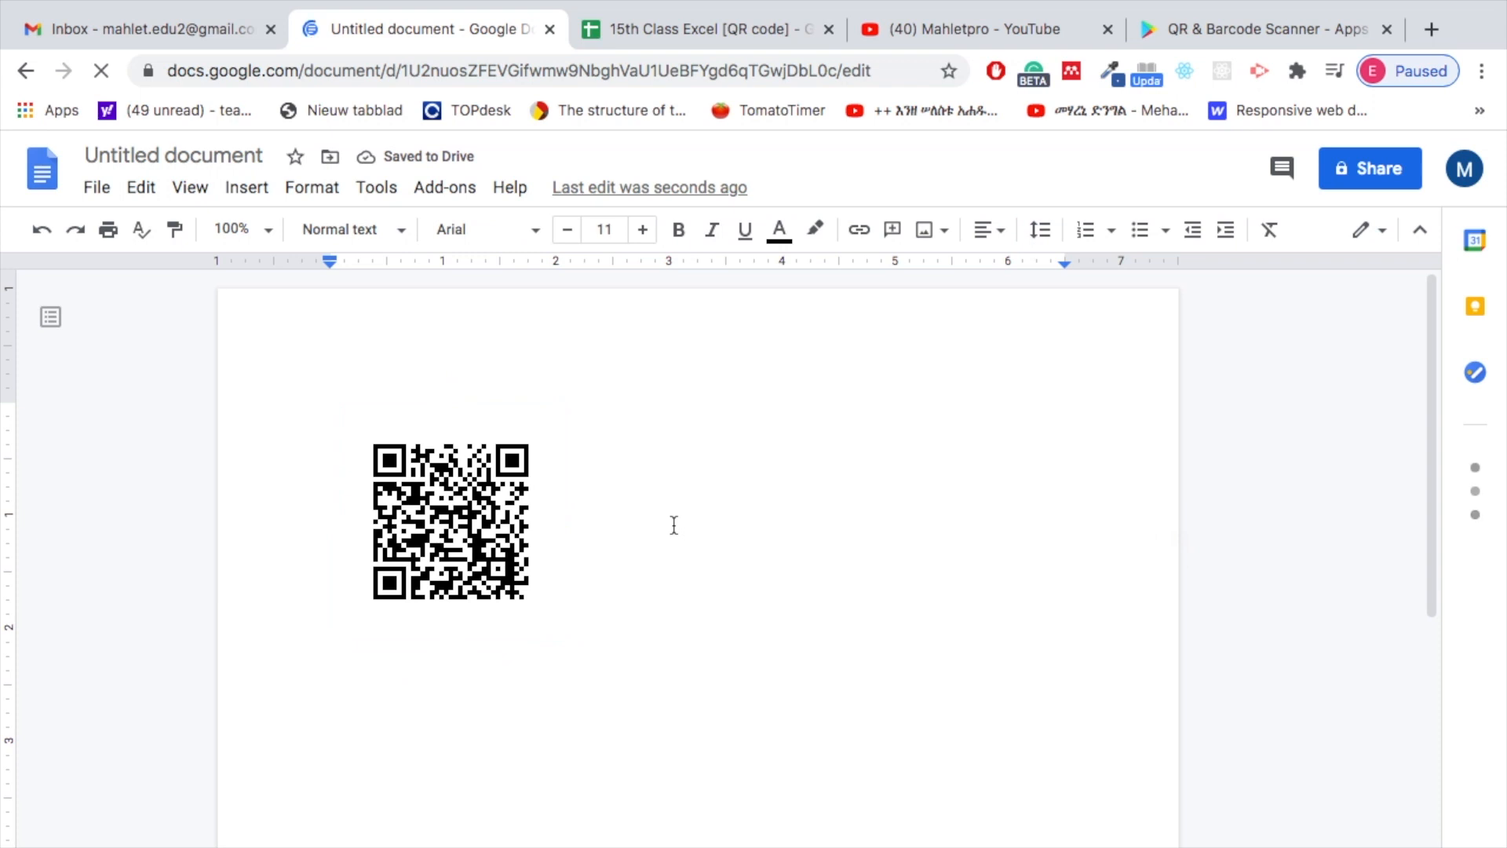
left_click(451, 503)
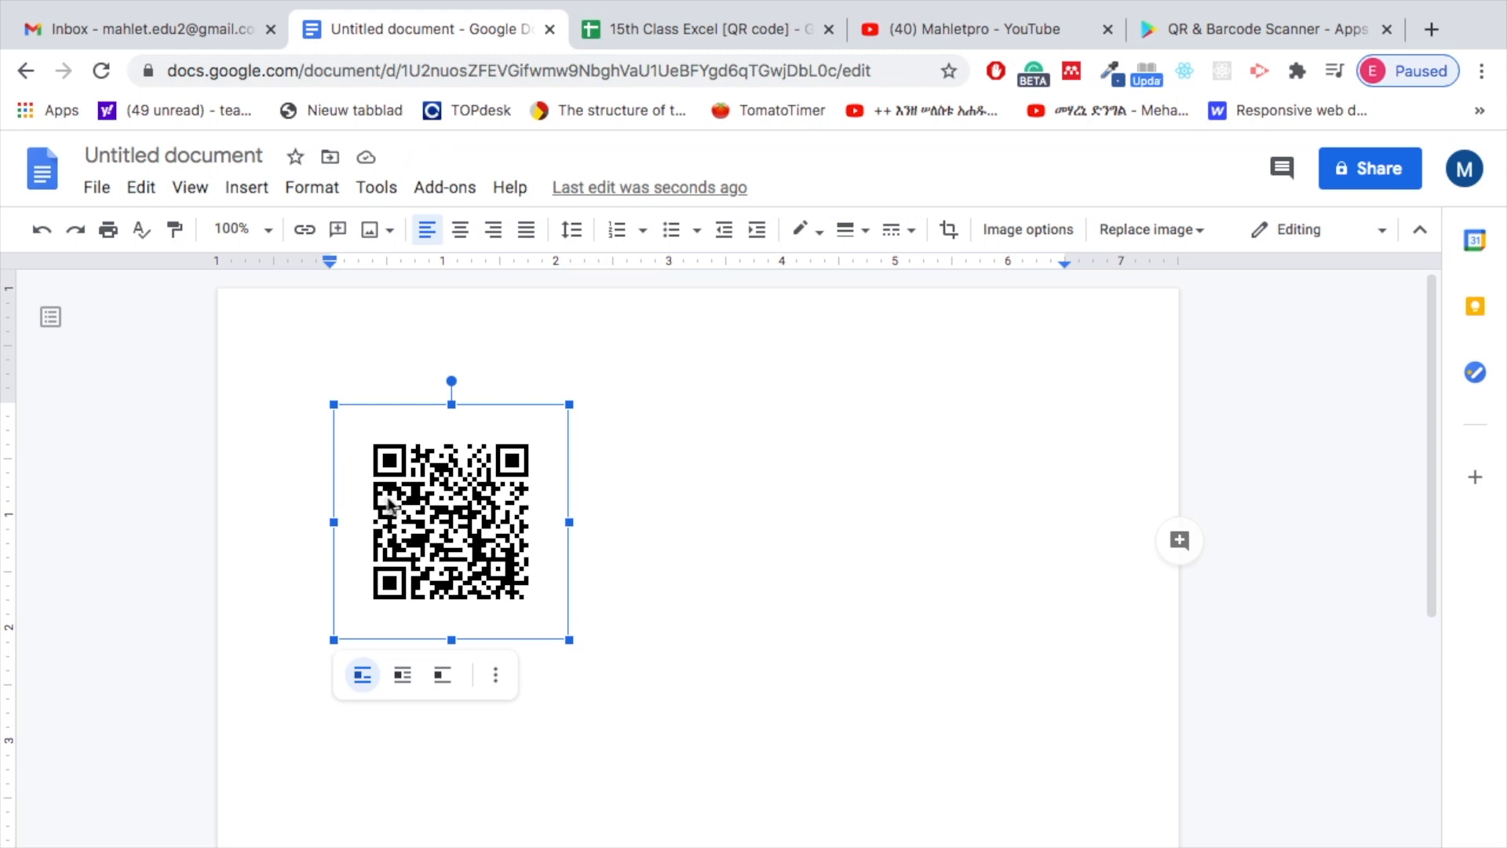
left_click(744, 496)
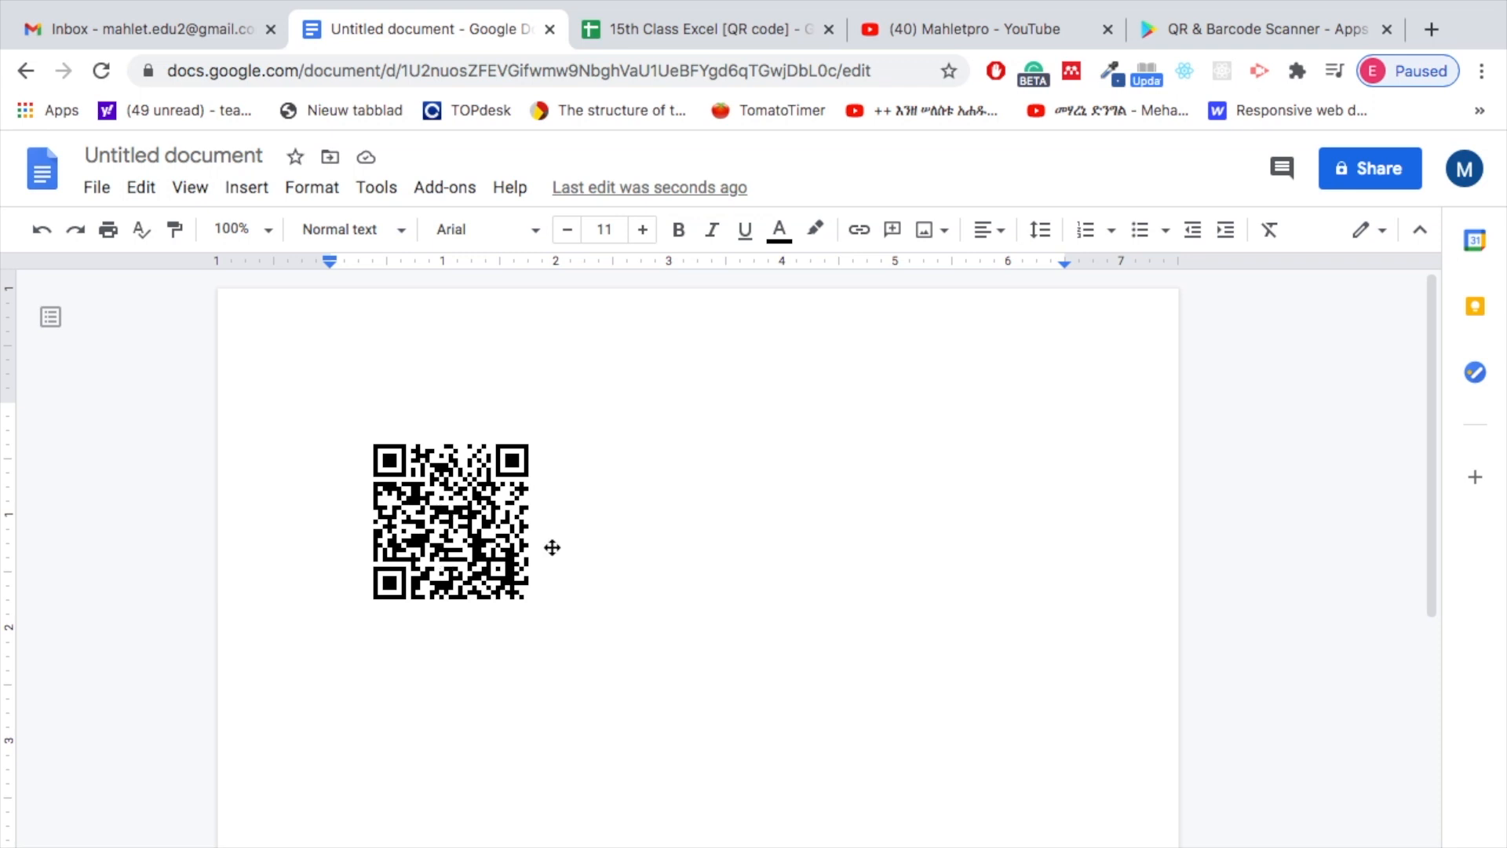
left_click(475, 524)
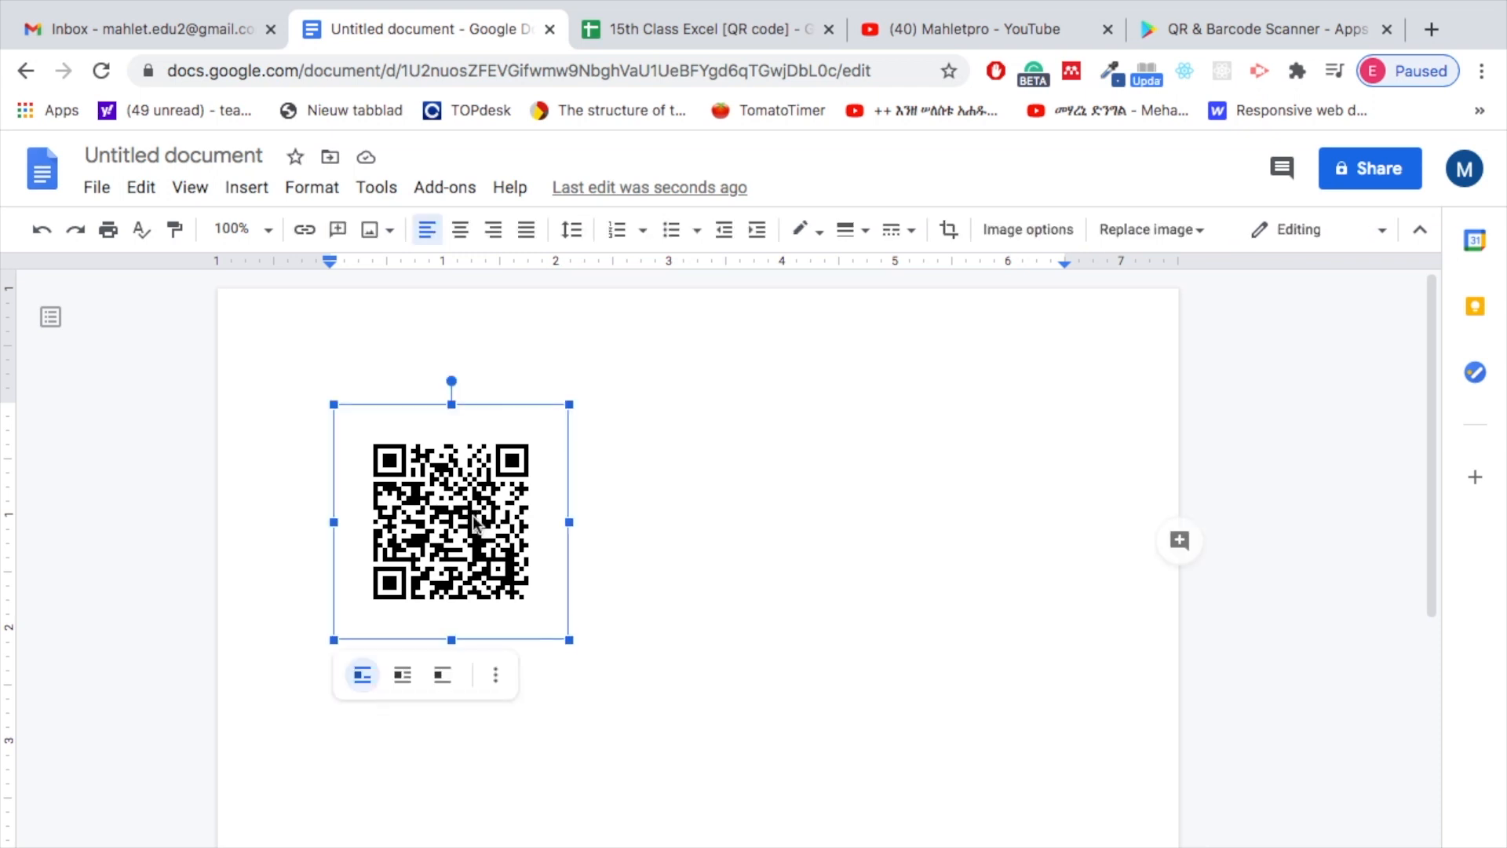
left_click(713, 466)
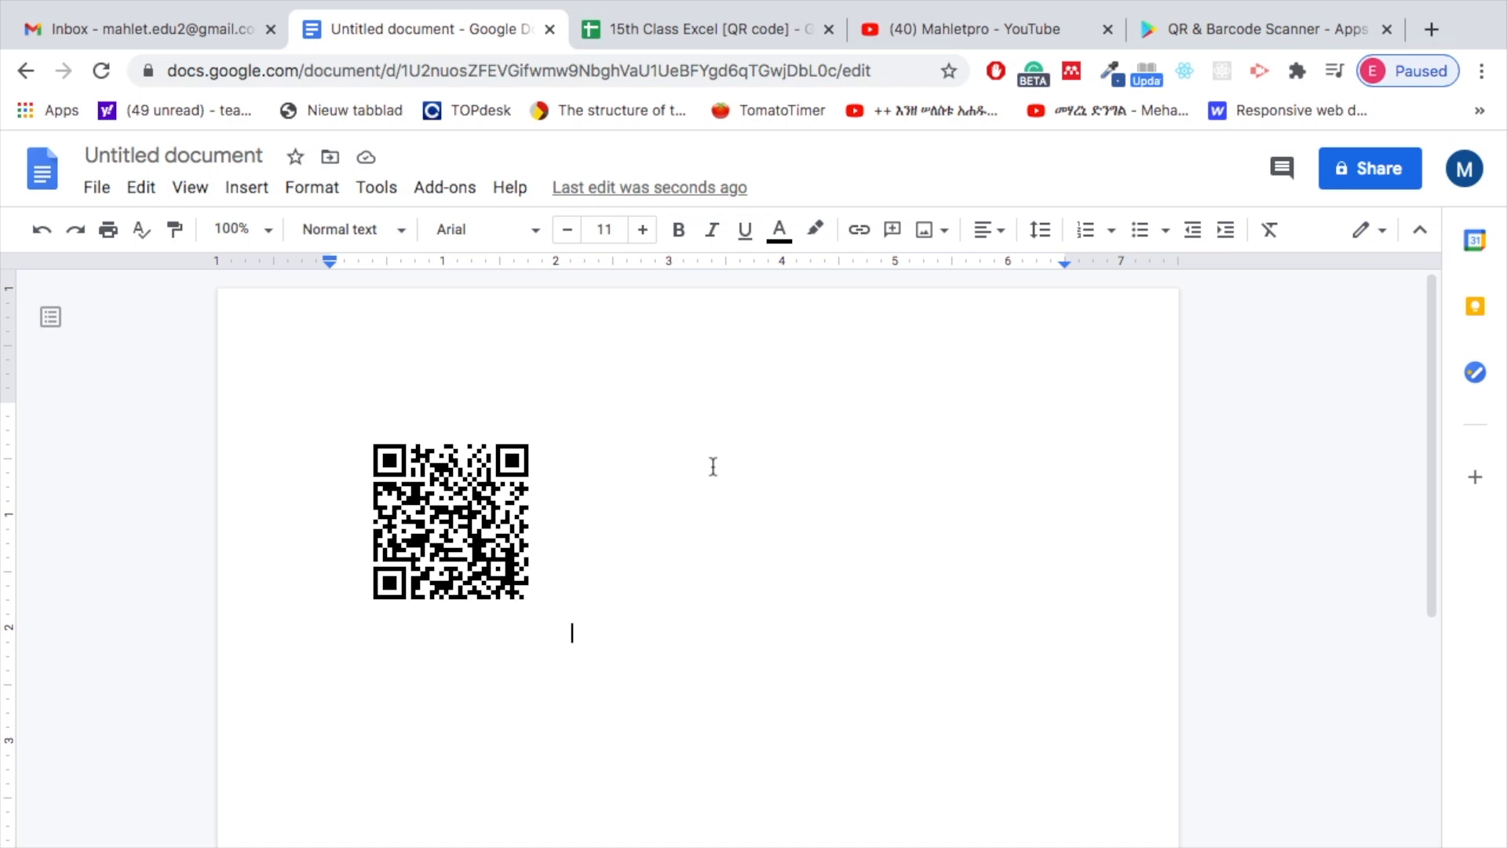
mouse_move(1032, 7)
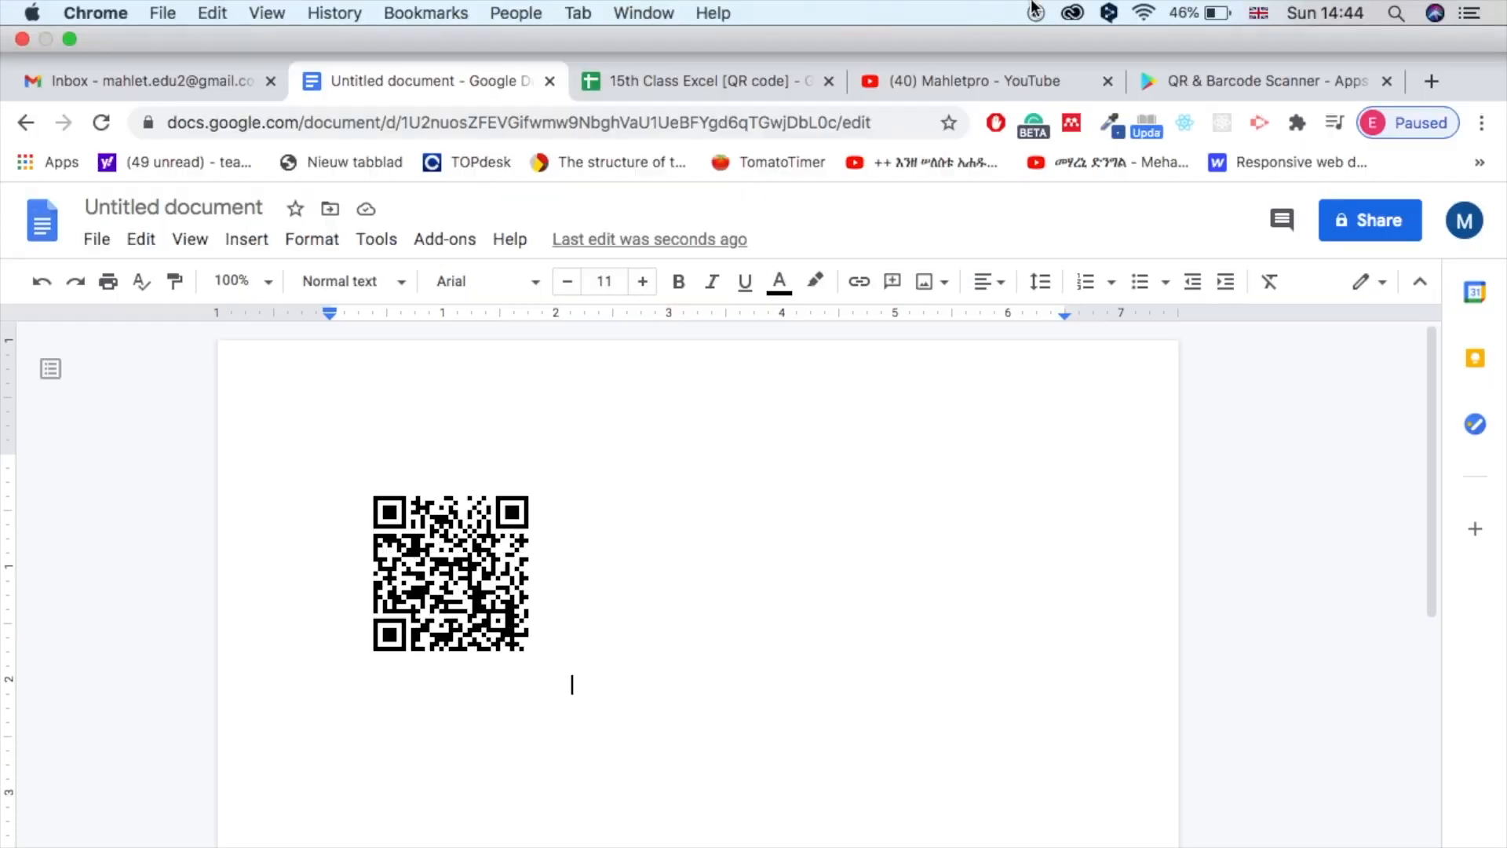